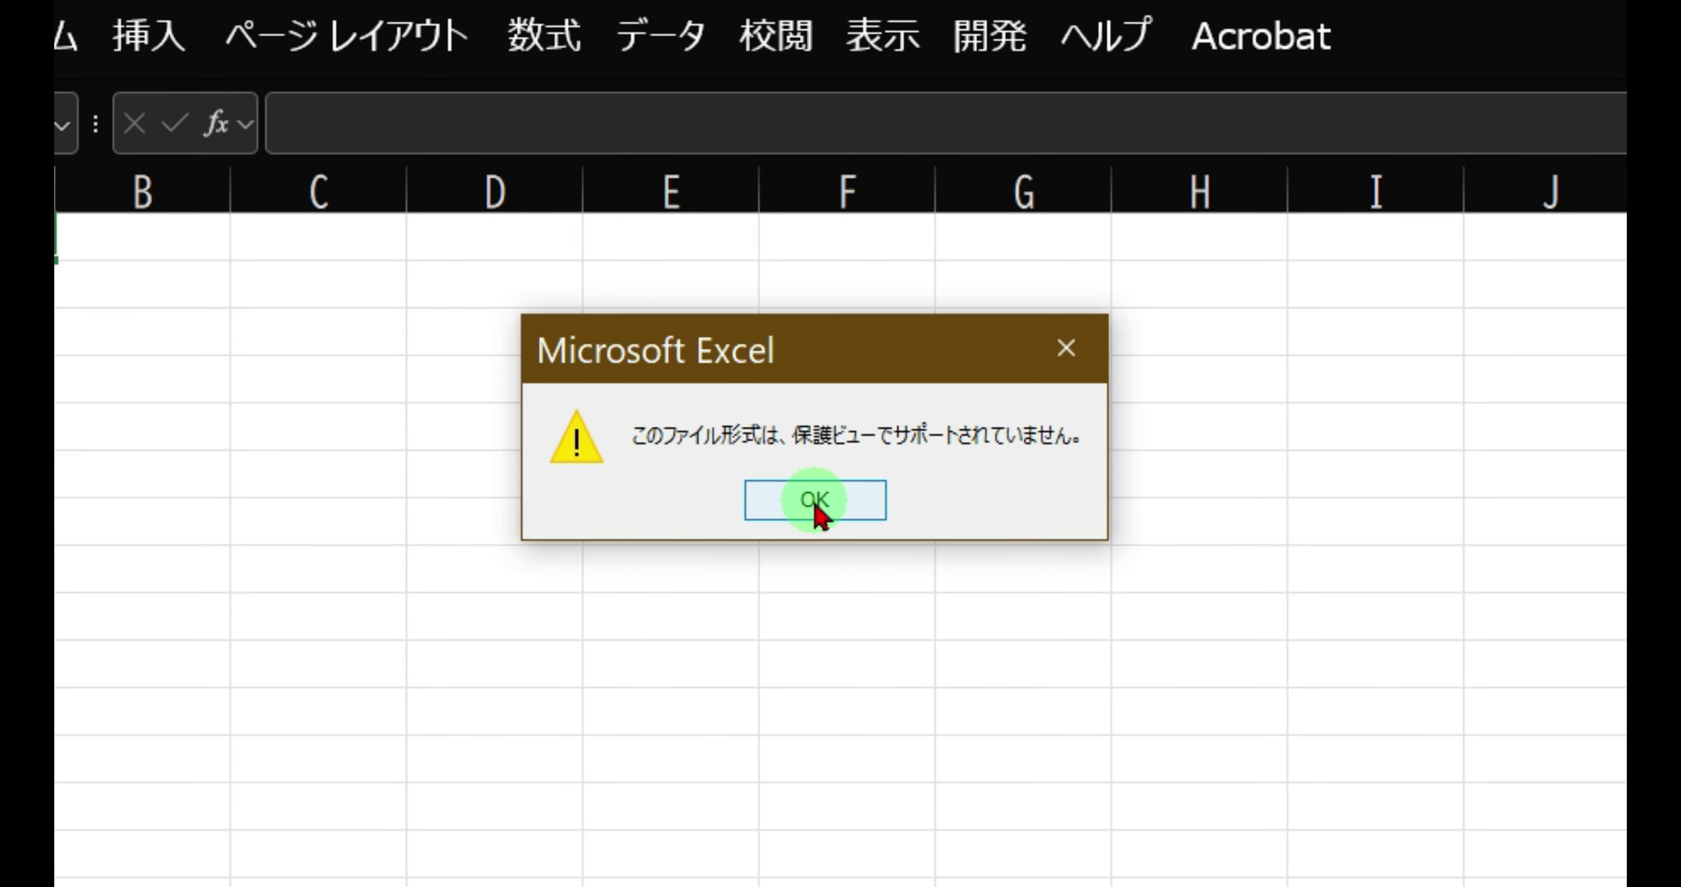
Dismiss the add-in loading errors and unblock テキスト変換ツール.xlam in the AddIns folder by allowing it in the file's security properties
left_click(816, 509)
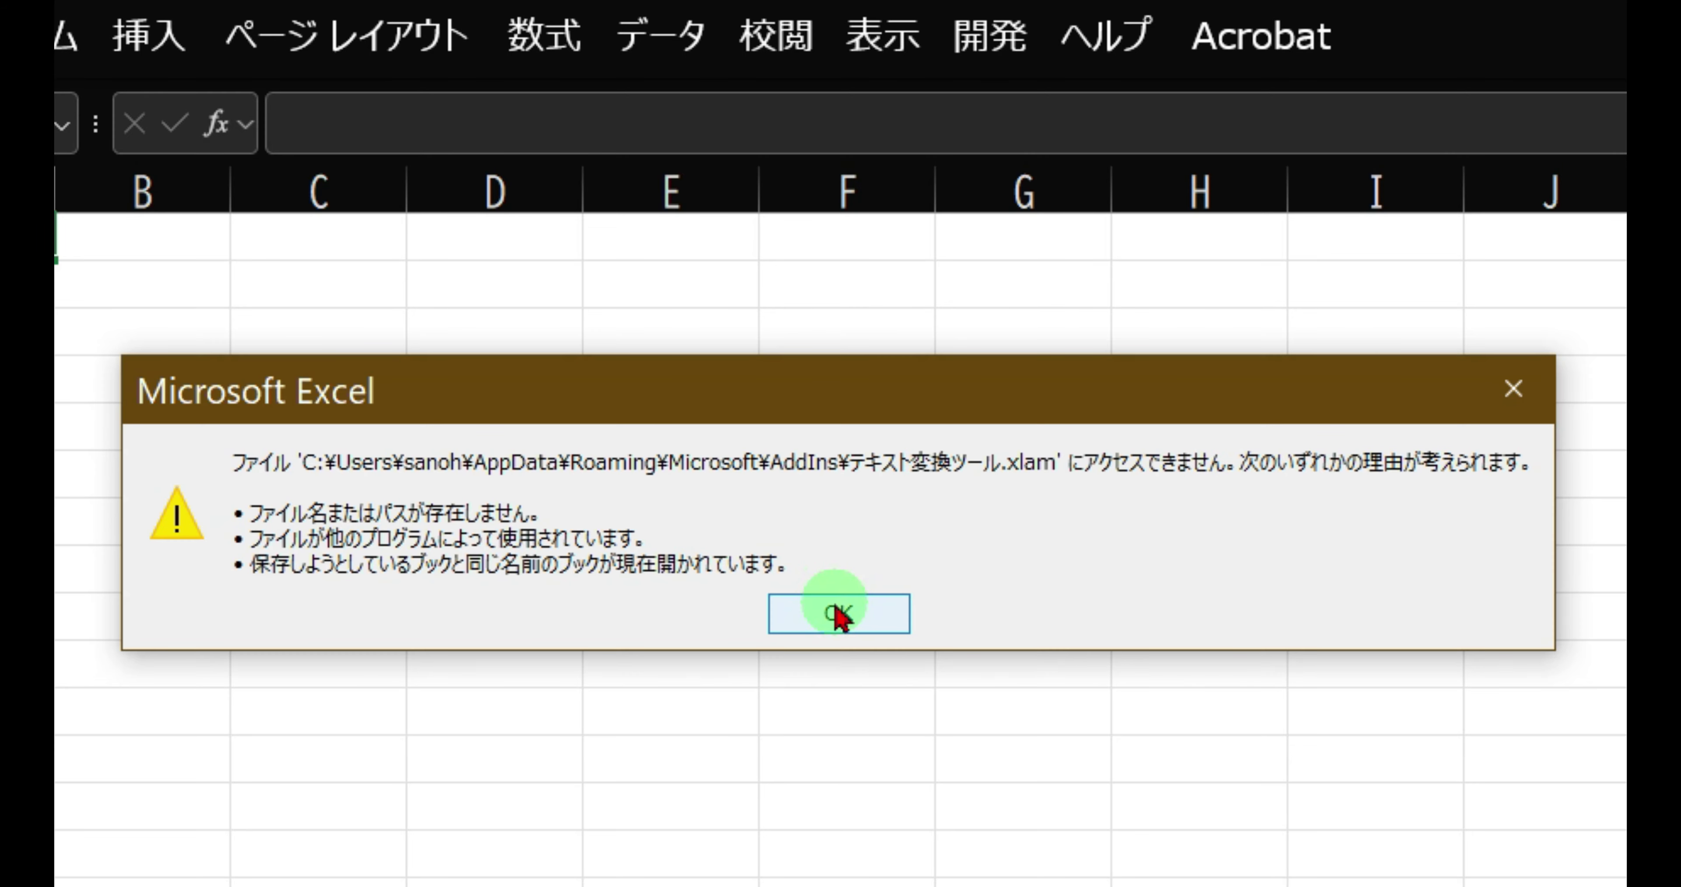
left_click(836, 611)
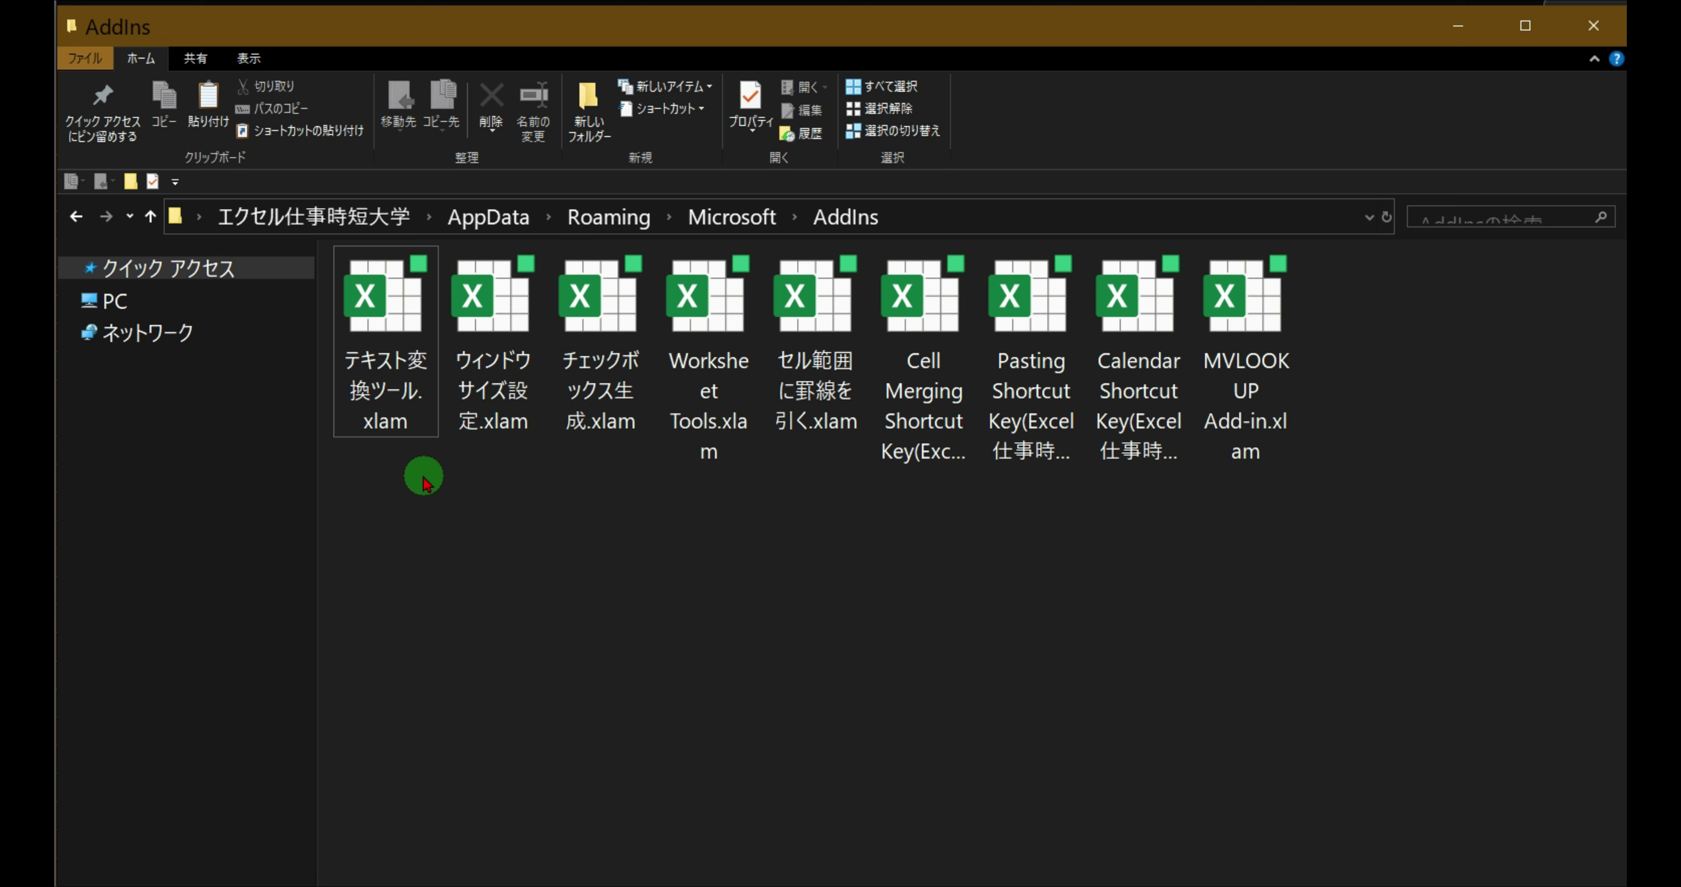
right_click(395, 261)
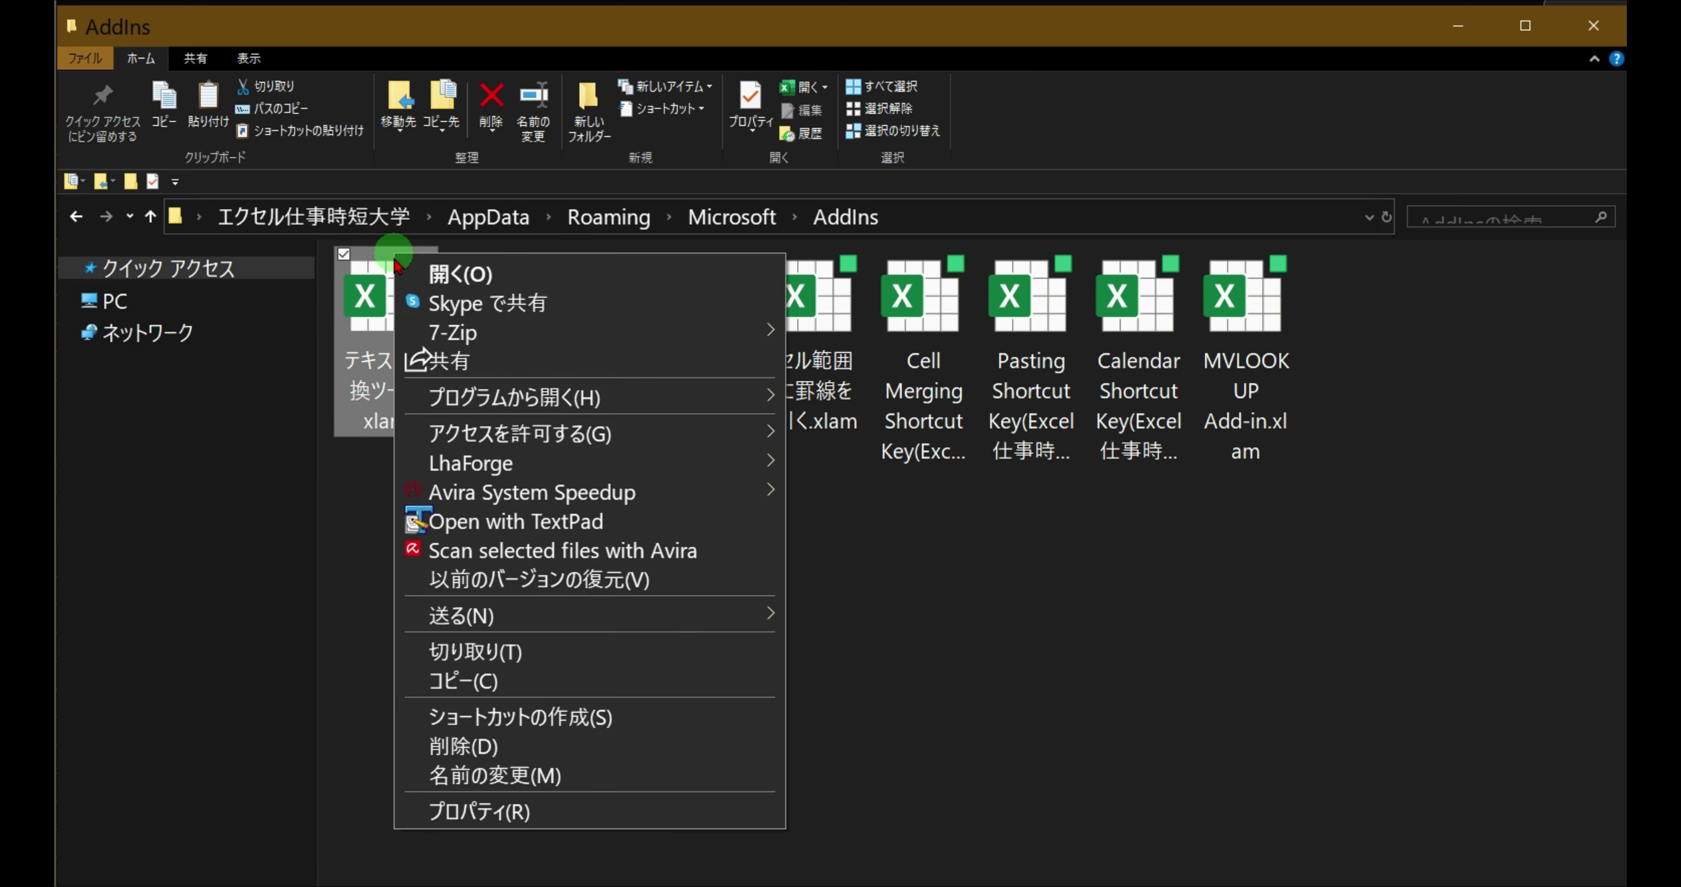
left_click(556, 811)
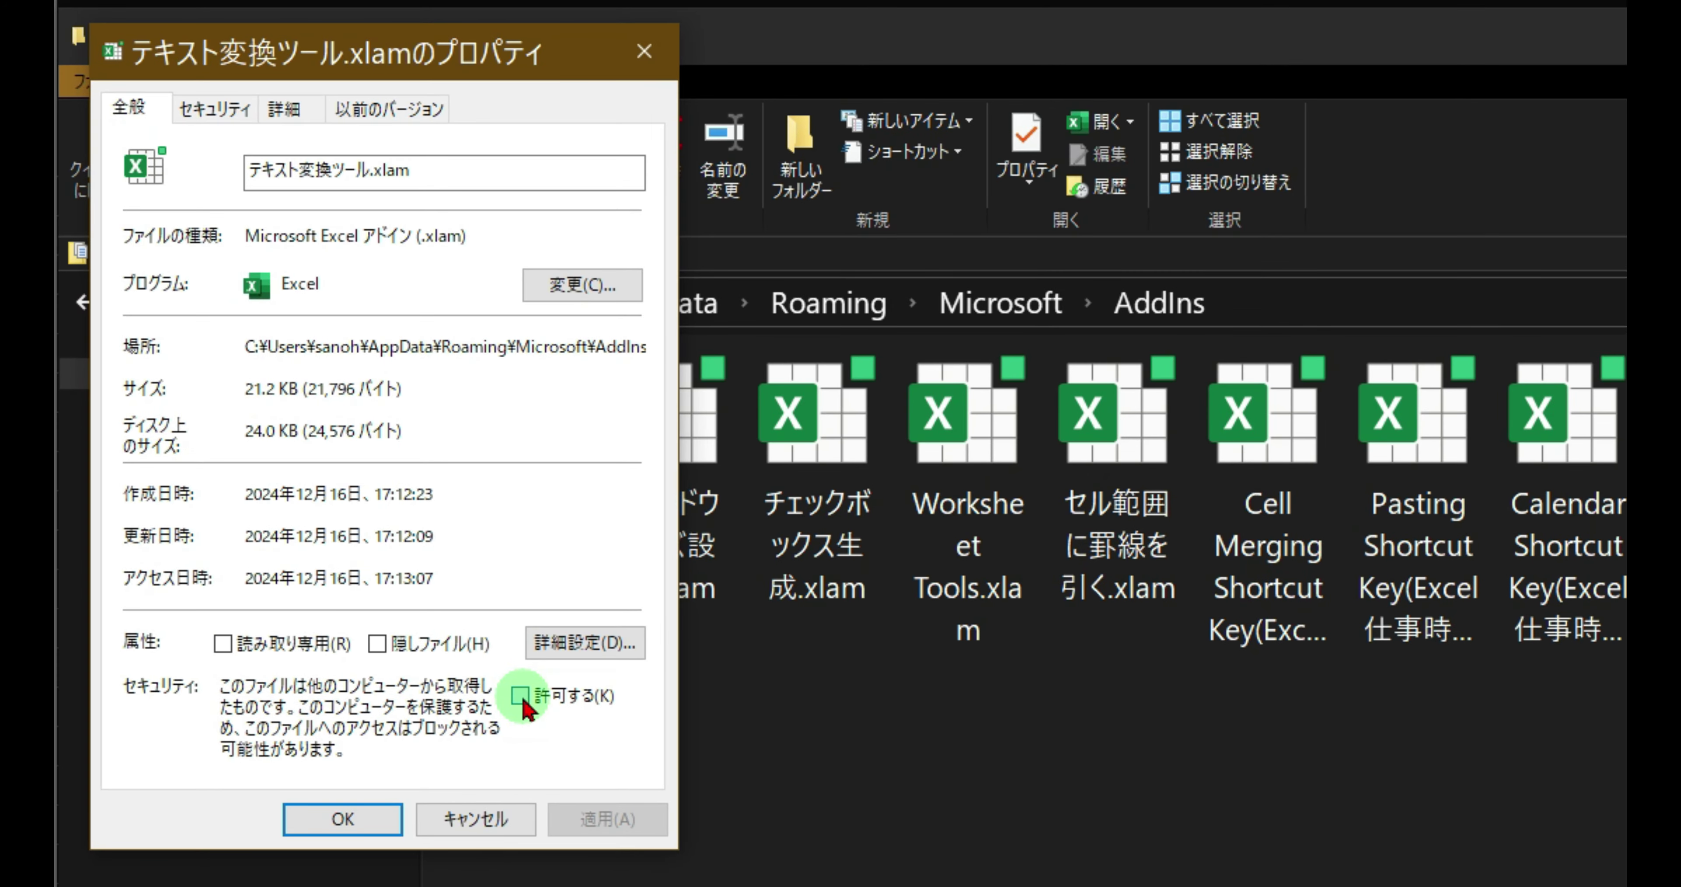
left_click(392, 503)
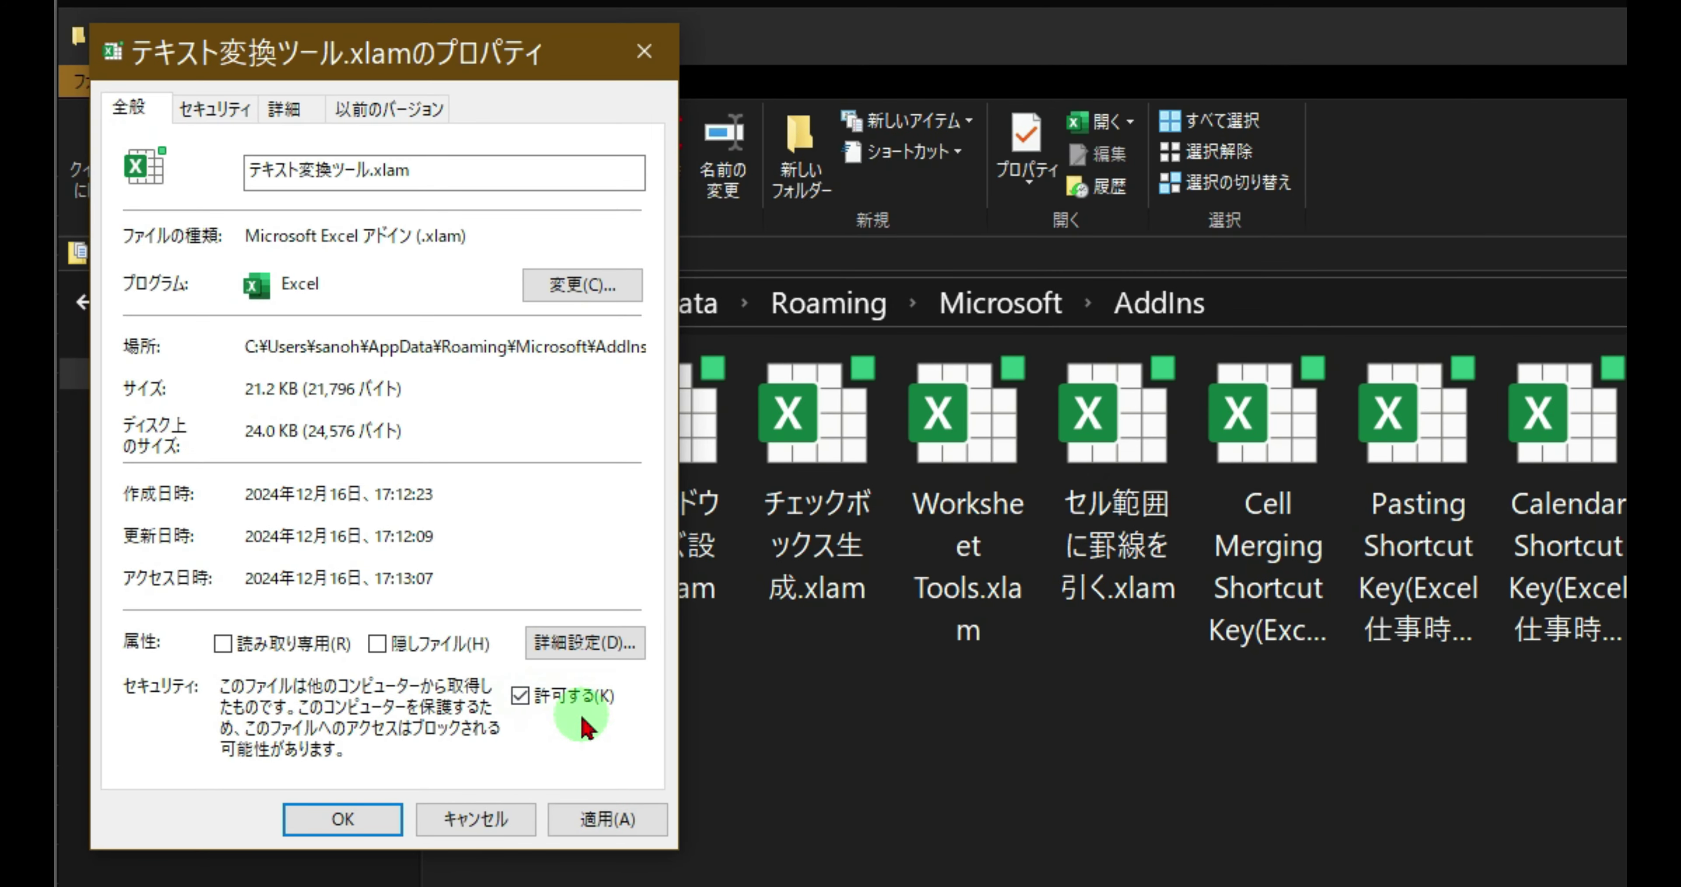
left_click(588, 818)
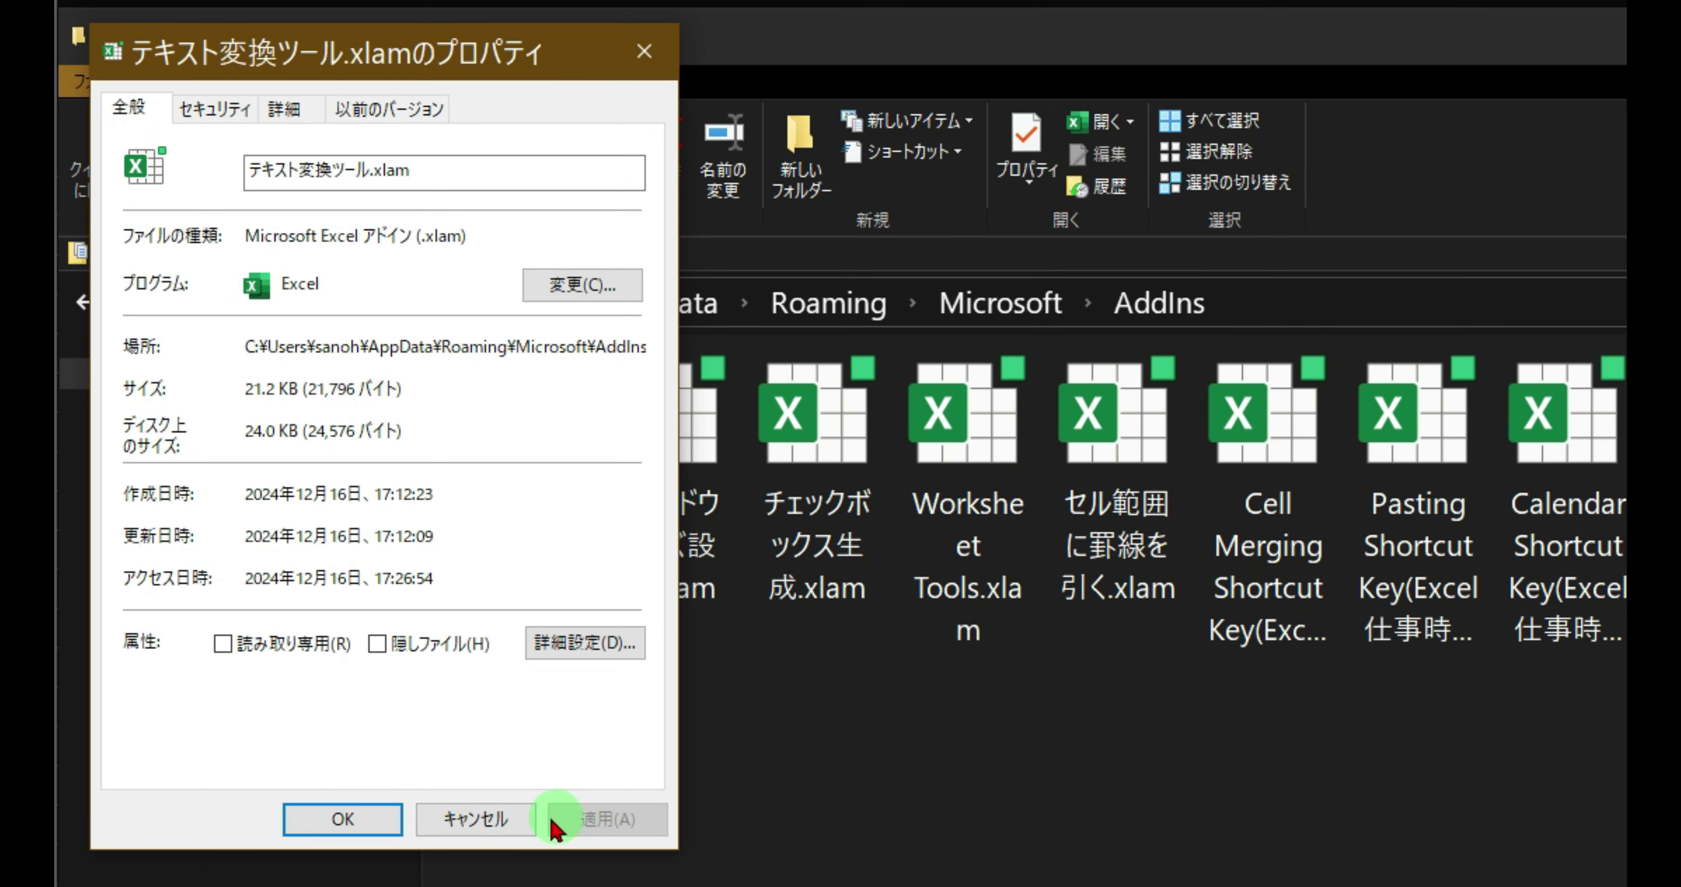
left_click(352, 820)
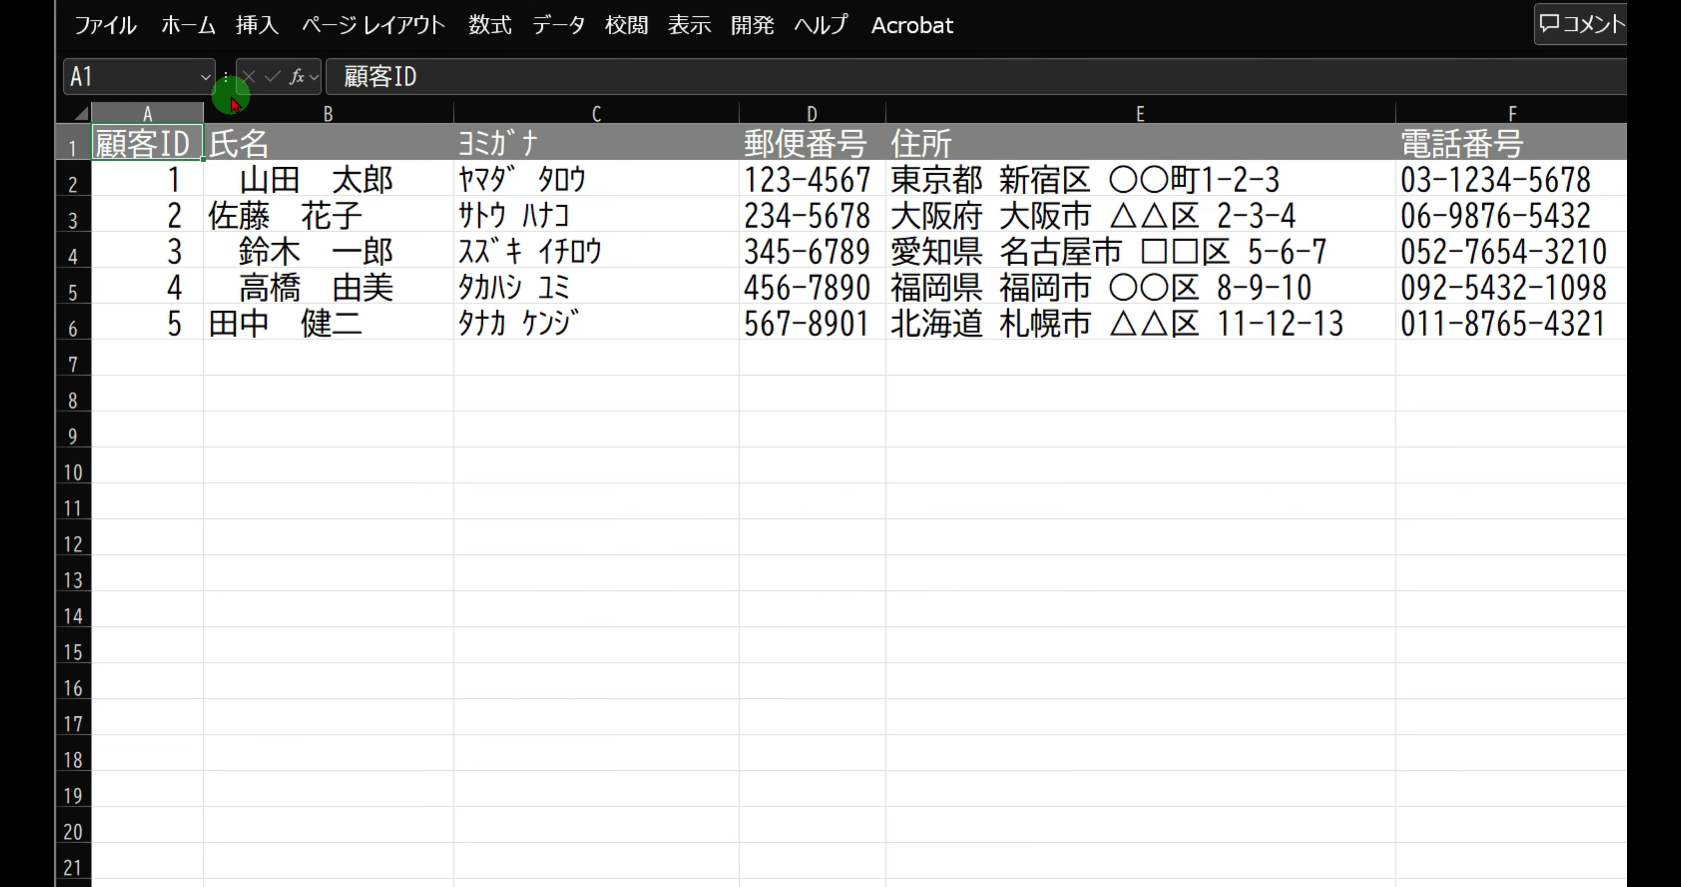
Launch the text conversion tool and convert the phonetic-reading column C1:C6 to full-width characters (全角変換)
key("alt+k")
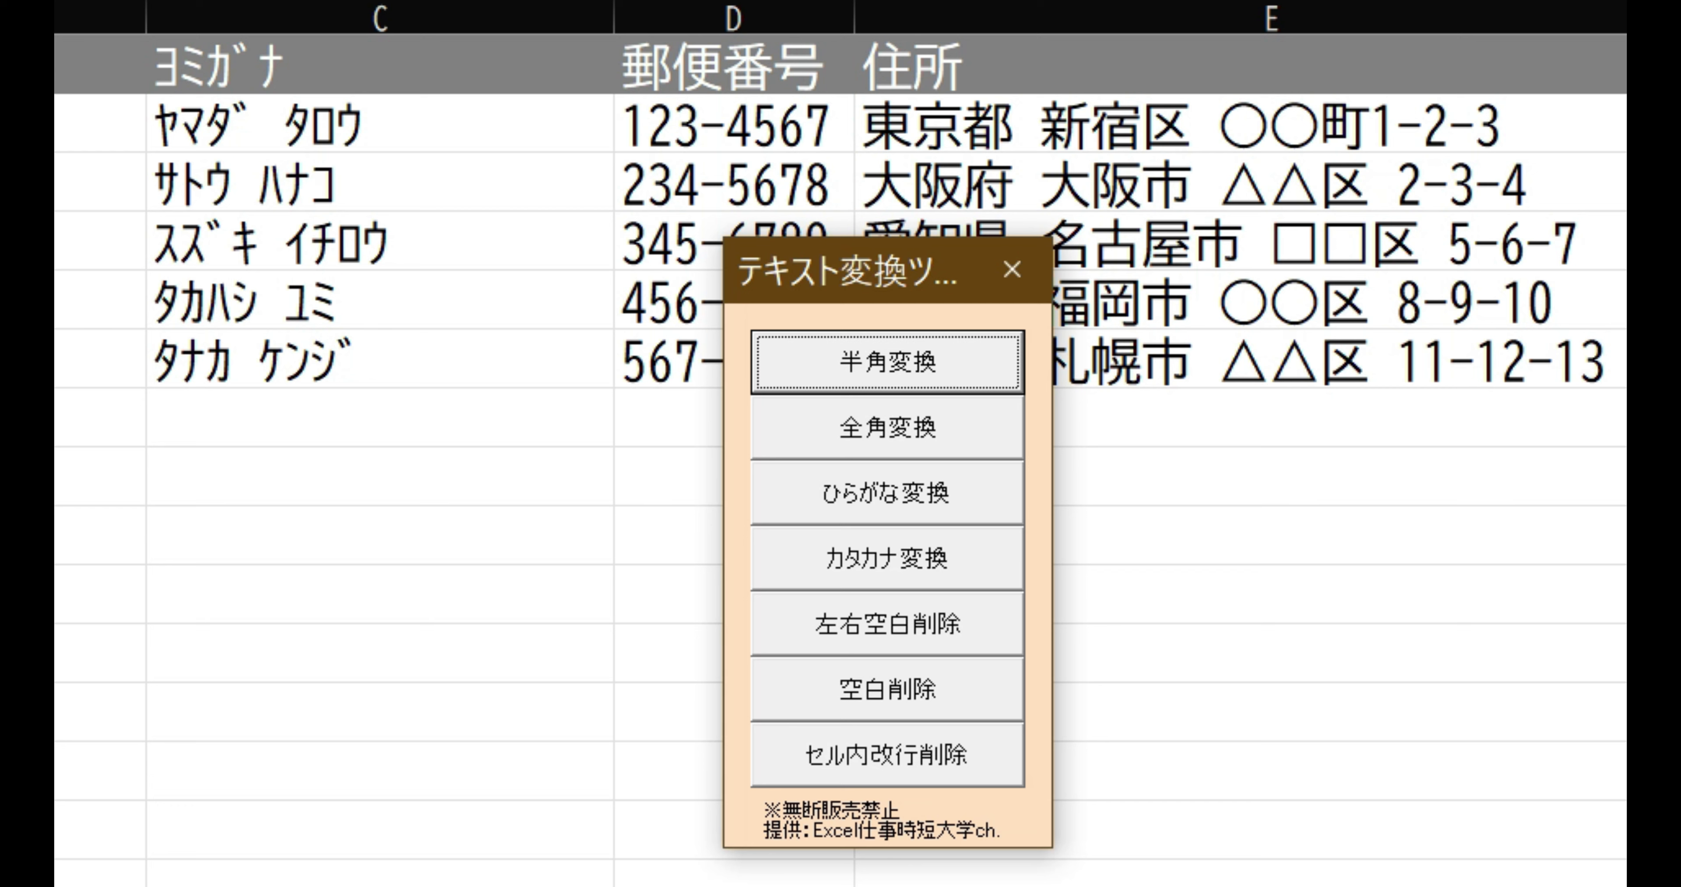
left_click_drag(392, 64, 431, 347)
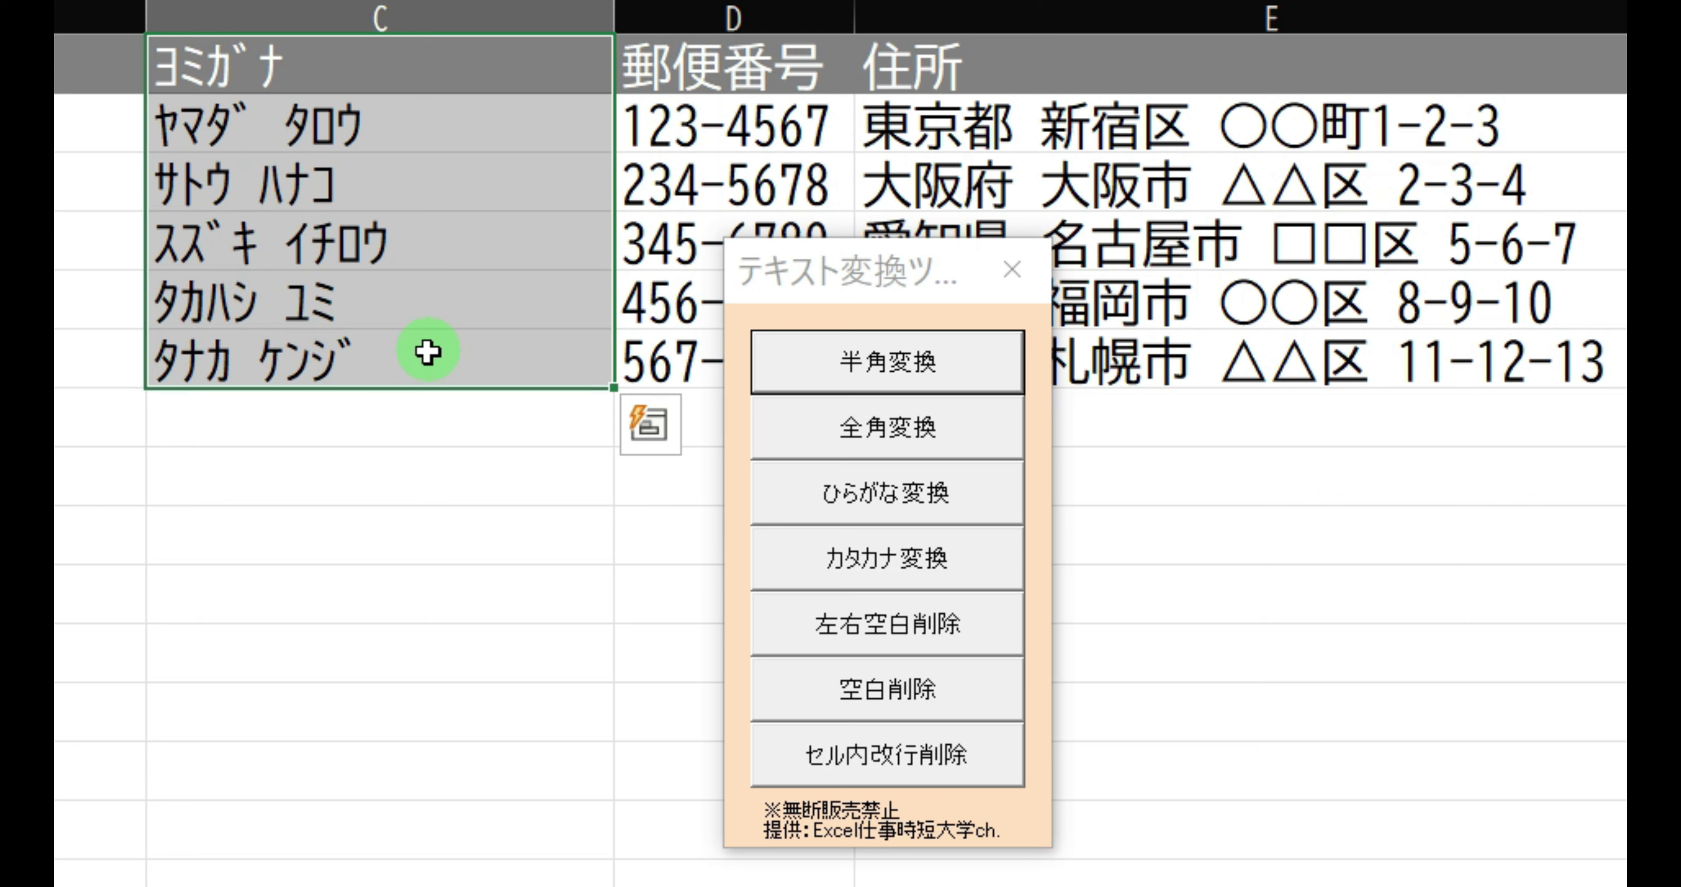
left_click(797, 428)
left_click(797, 429)
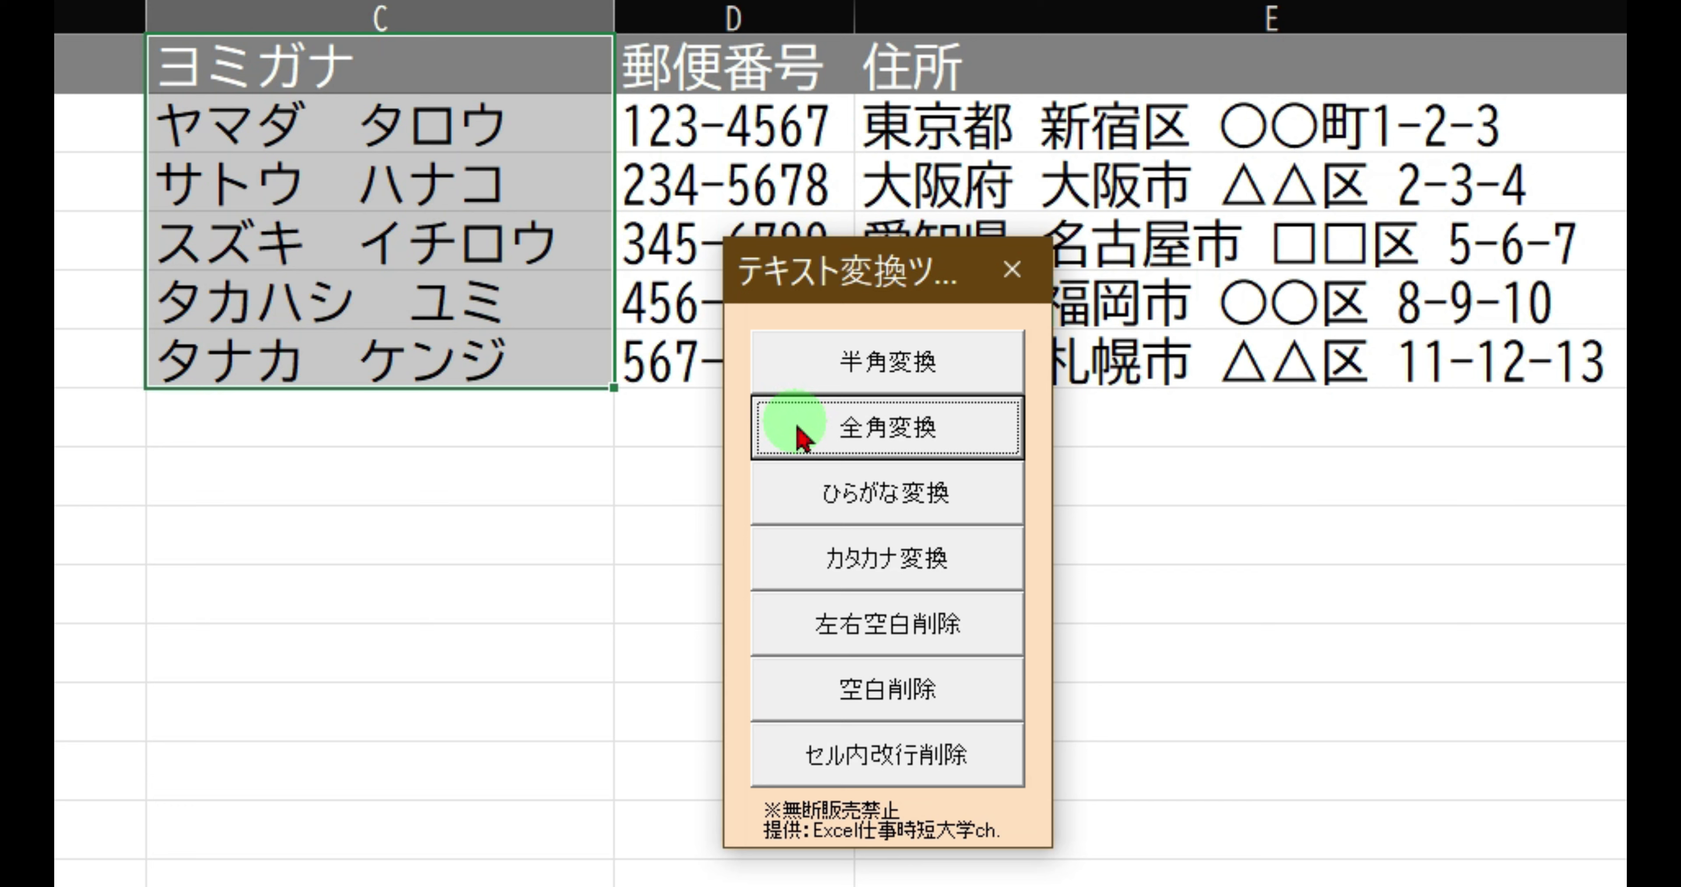
Convert the readings in C1:C6 to hiragana, back to katakana, and finally to half-width characters
left_click(805, 494)
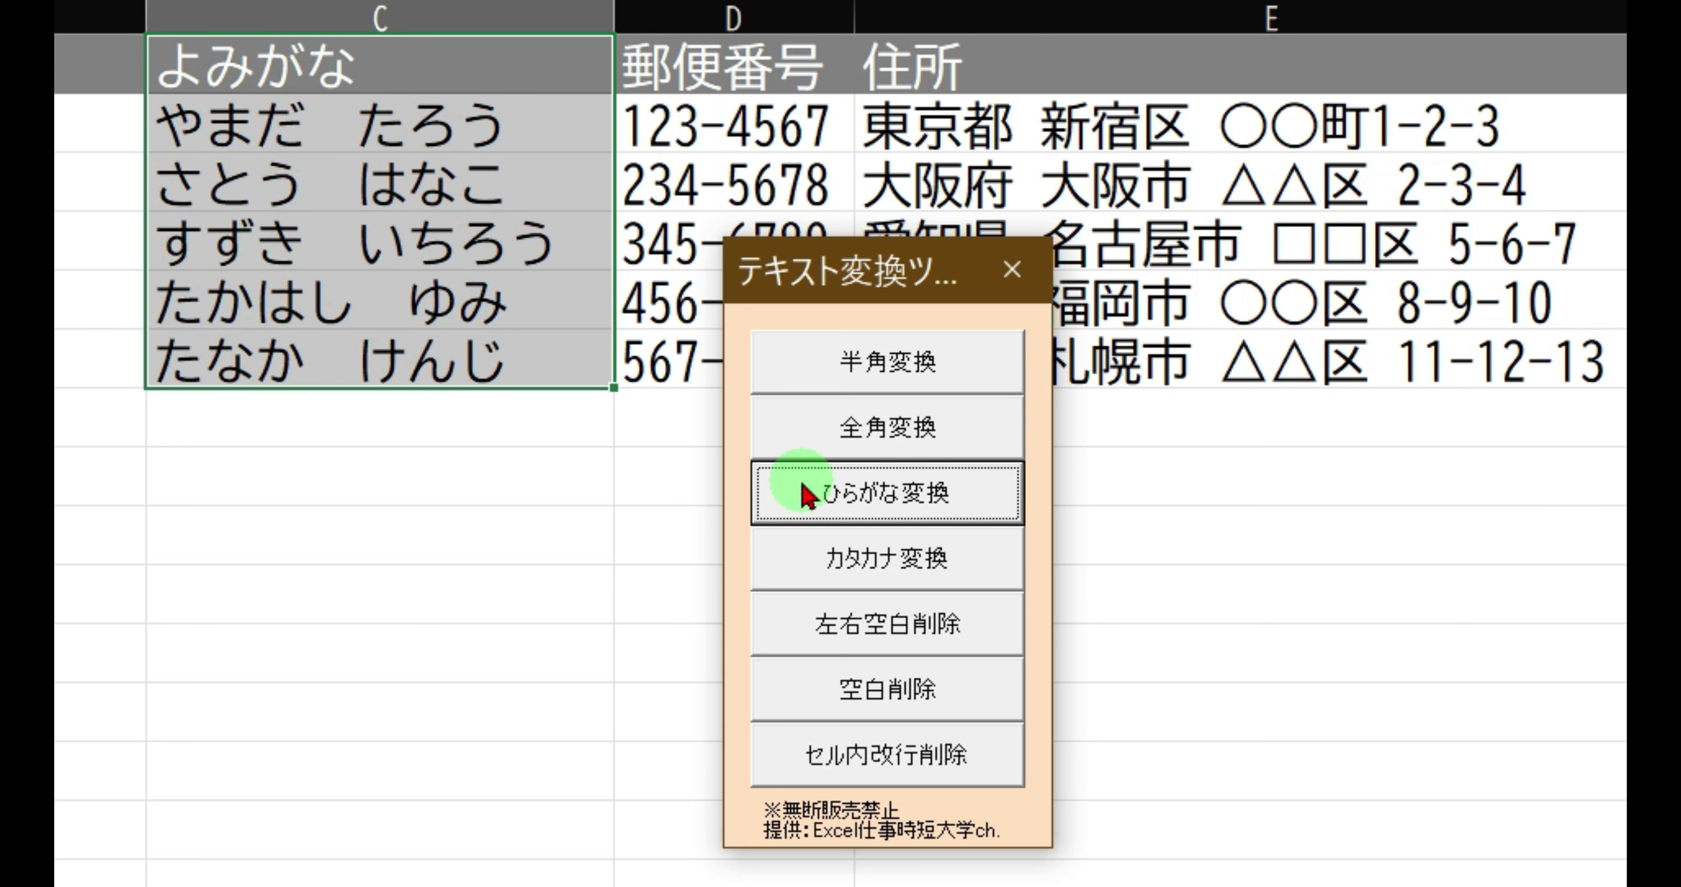
left_click(809, 558)
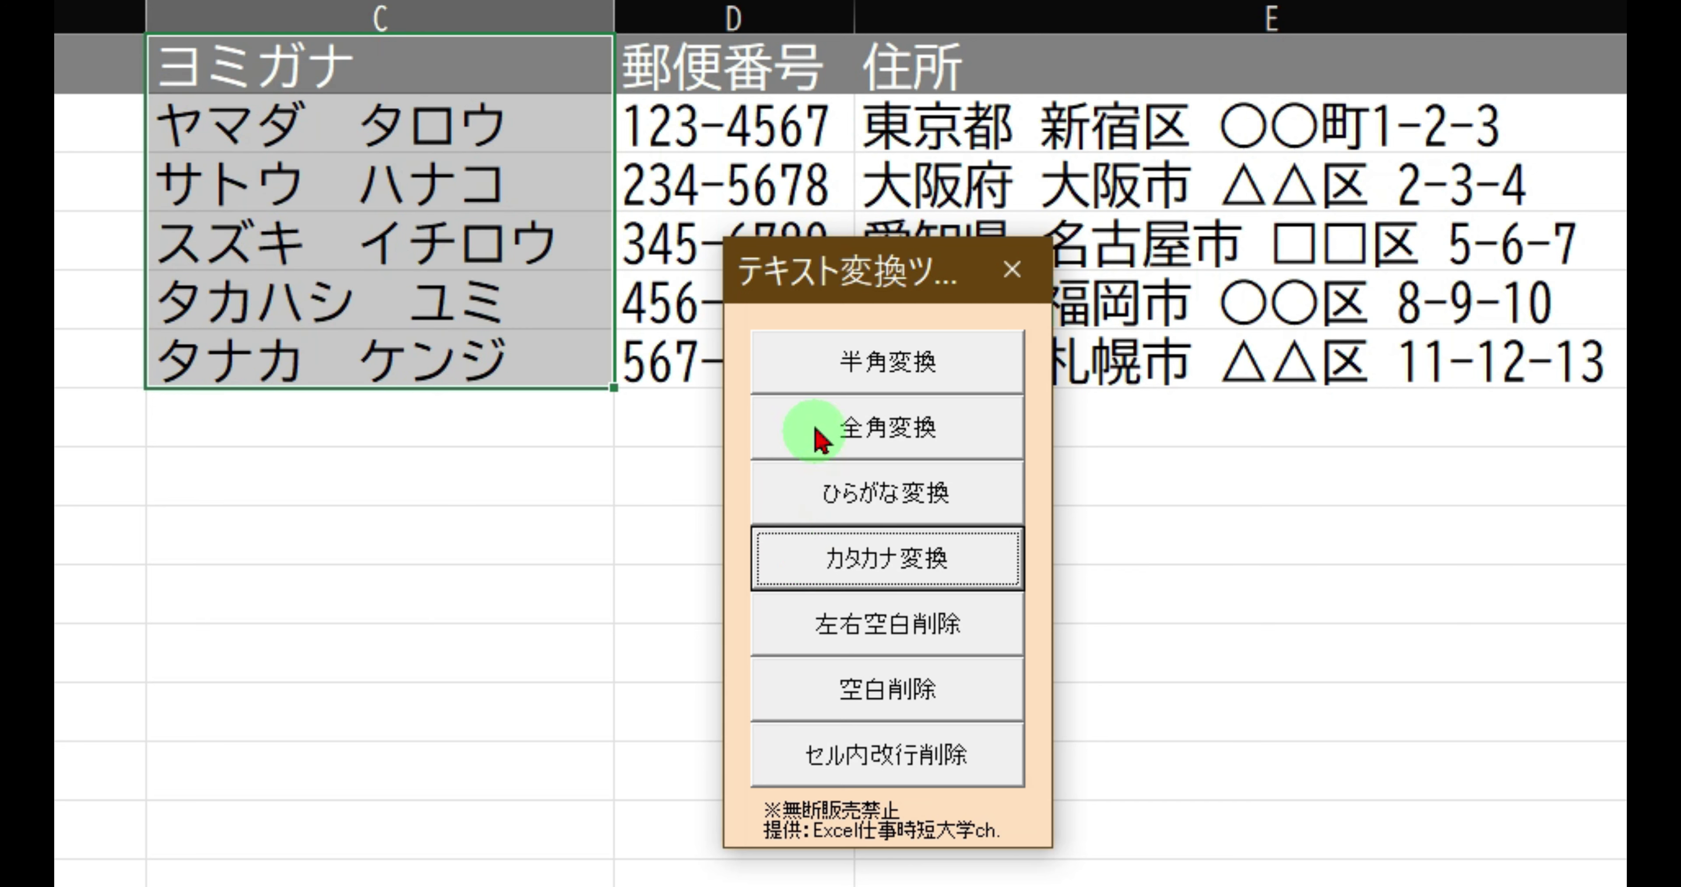
left_click(828, 380)
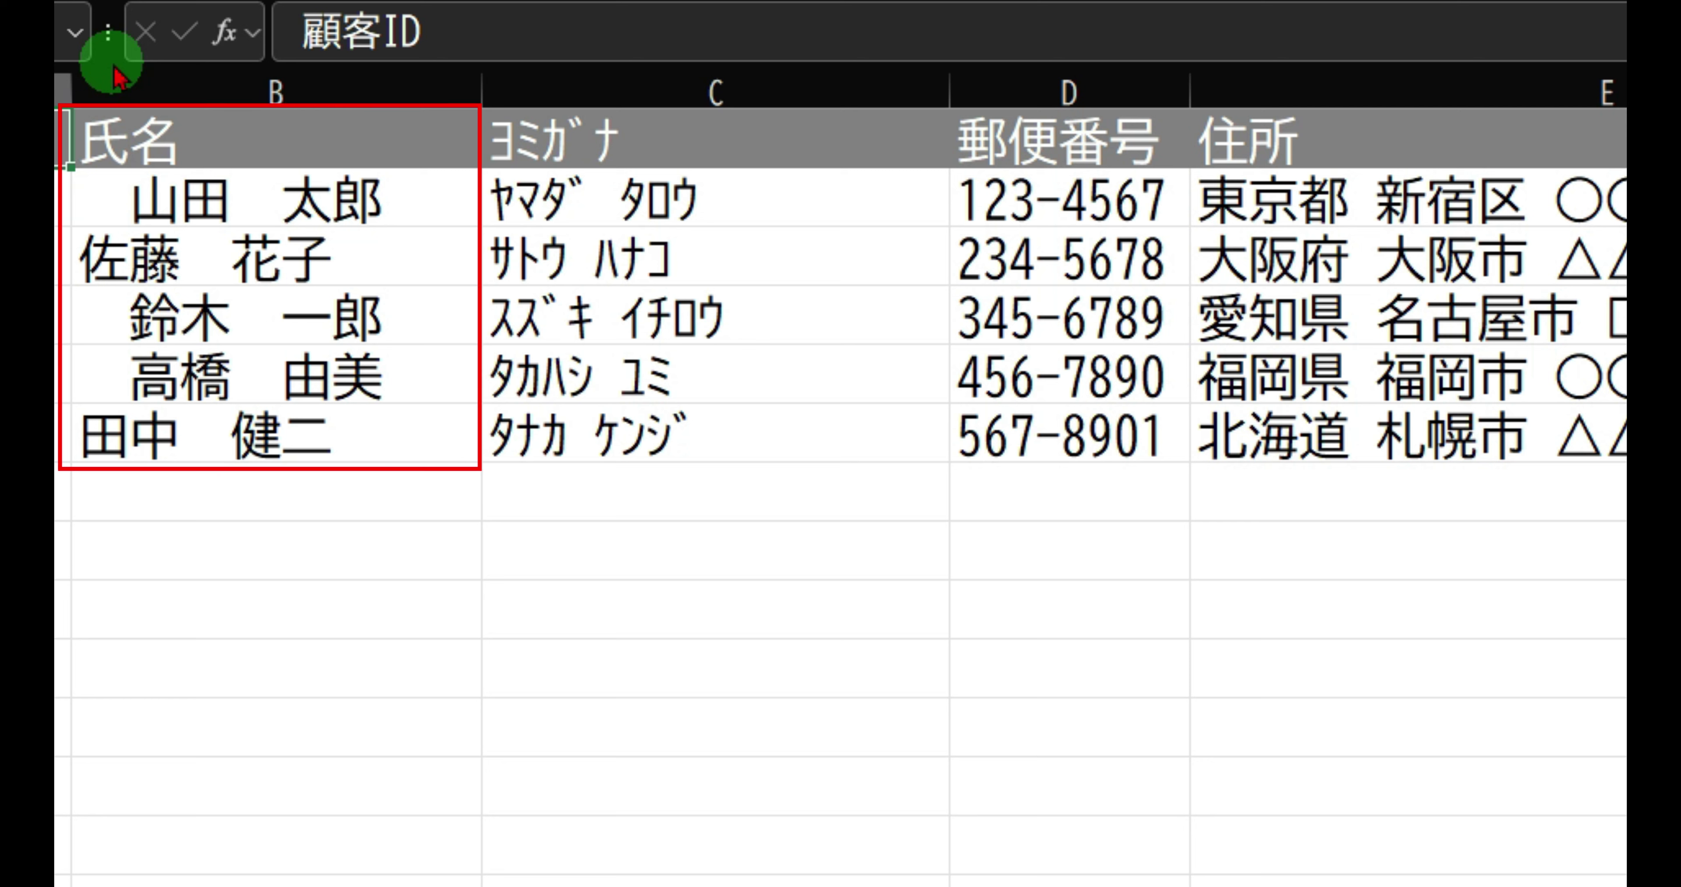
Examine the full content of name cell B2 for leading and trailing spaces without editing it
left_click(377, 182)
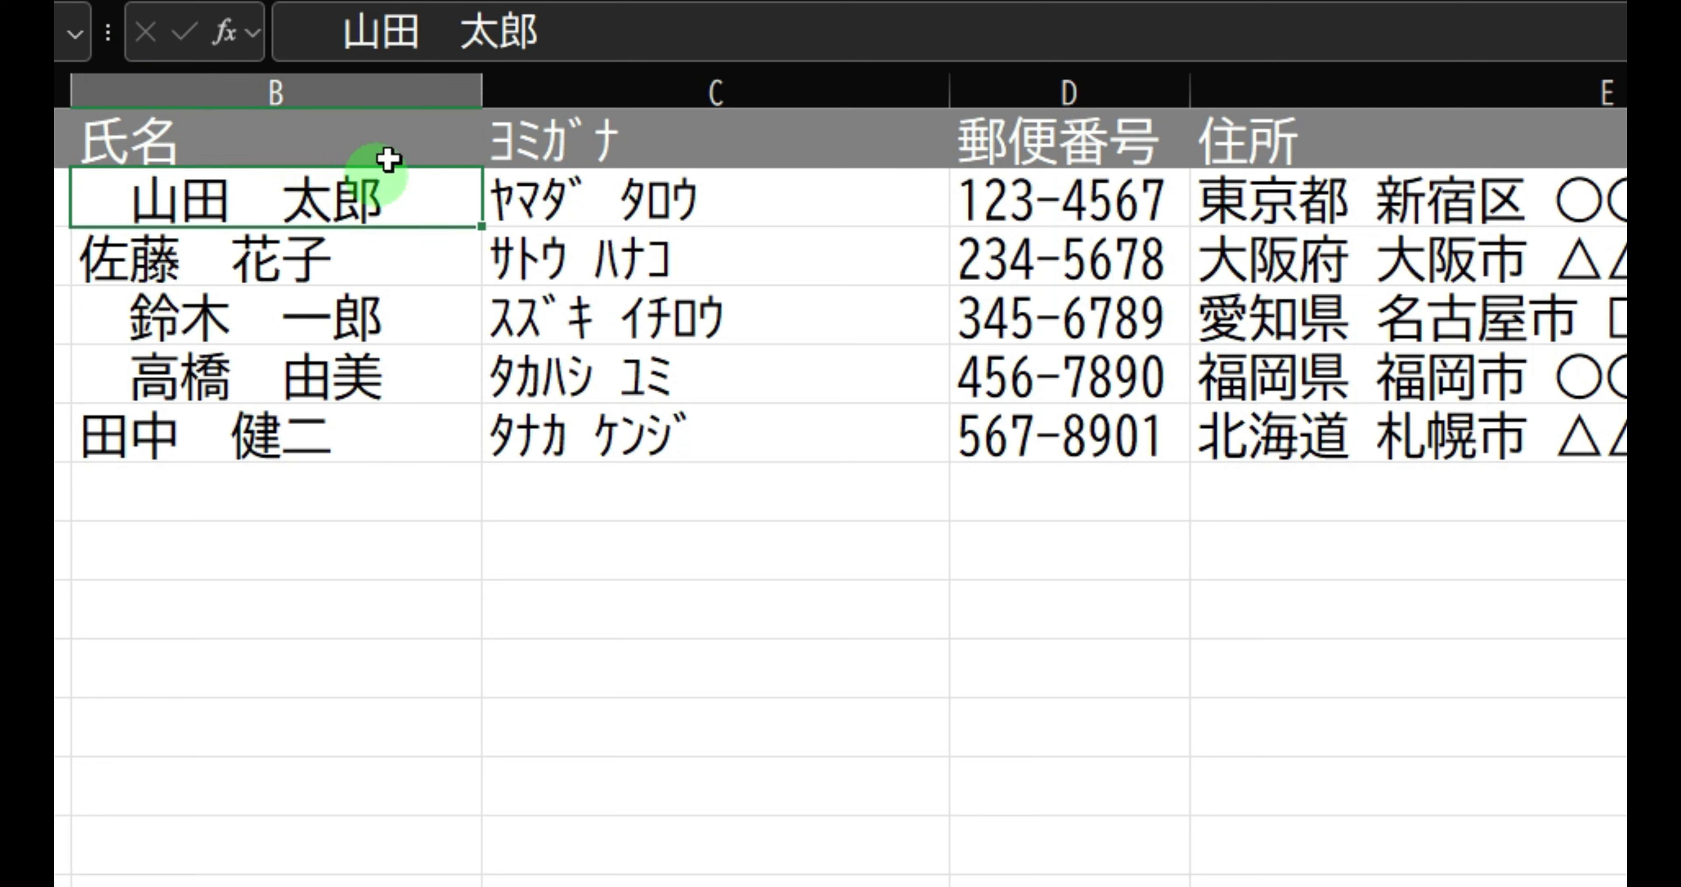
left_click_drag(582, 27, 265, 33)
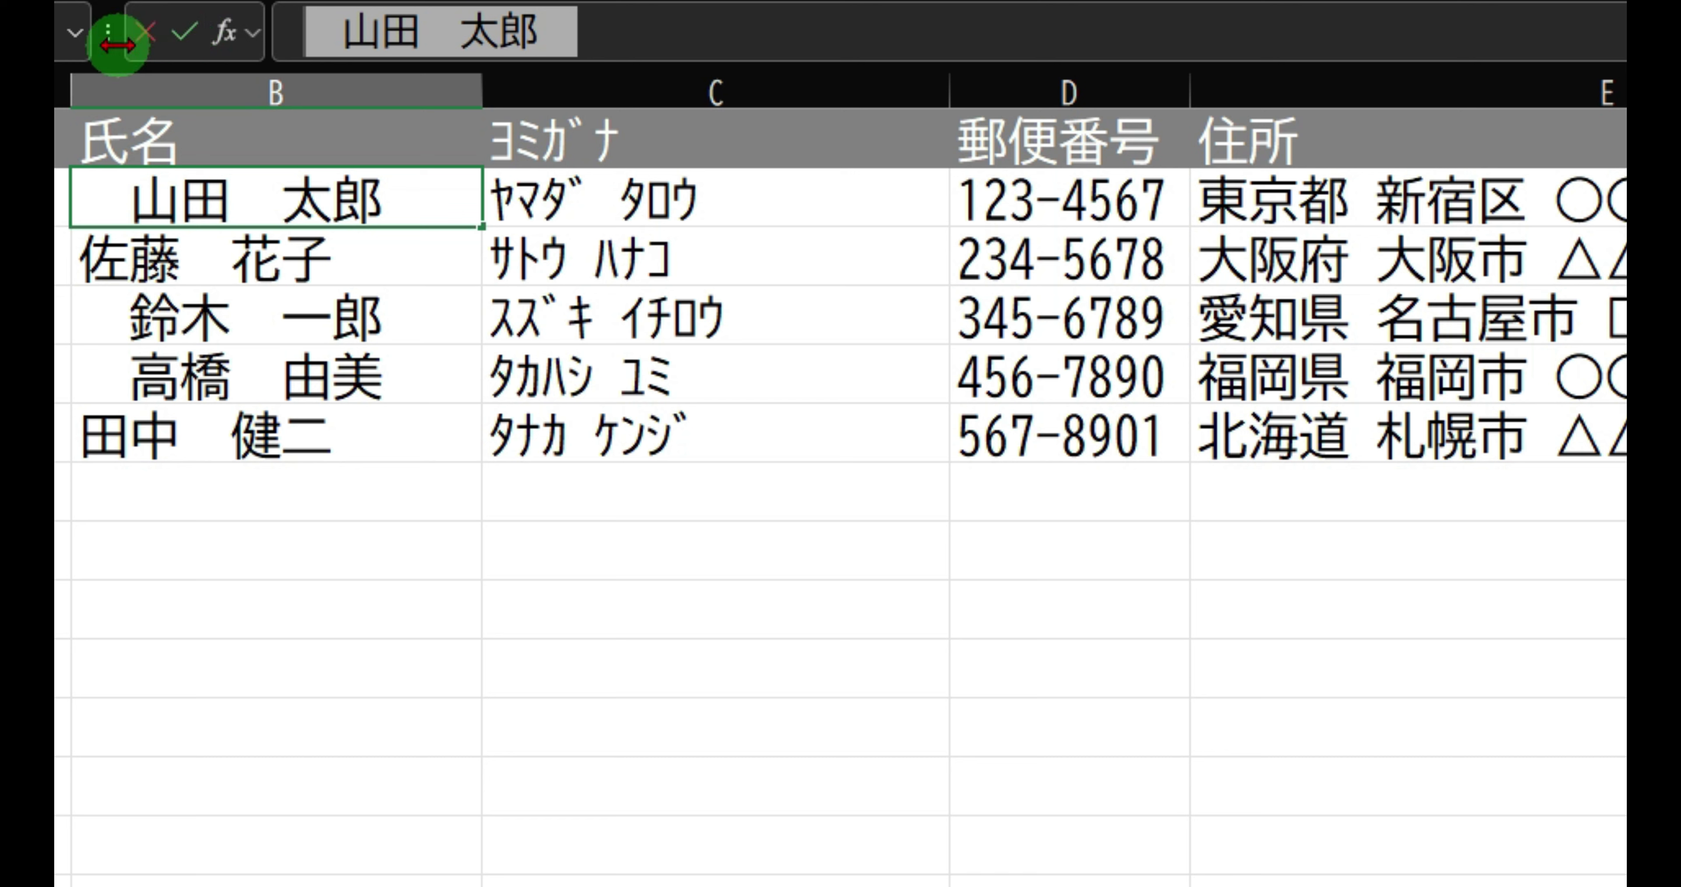
key("Escape")
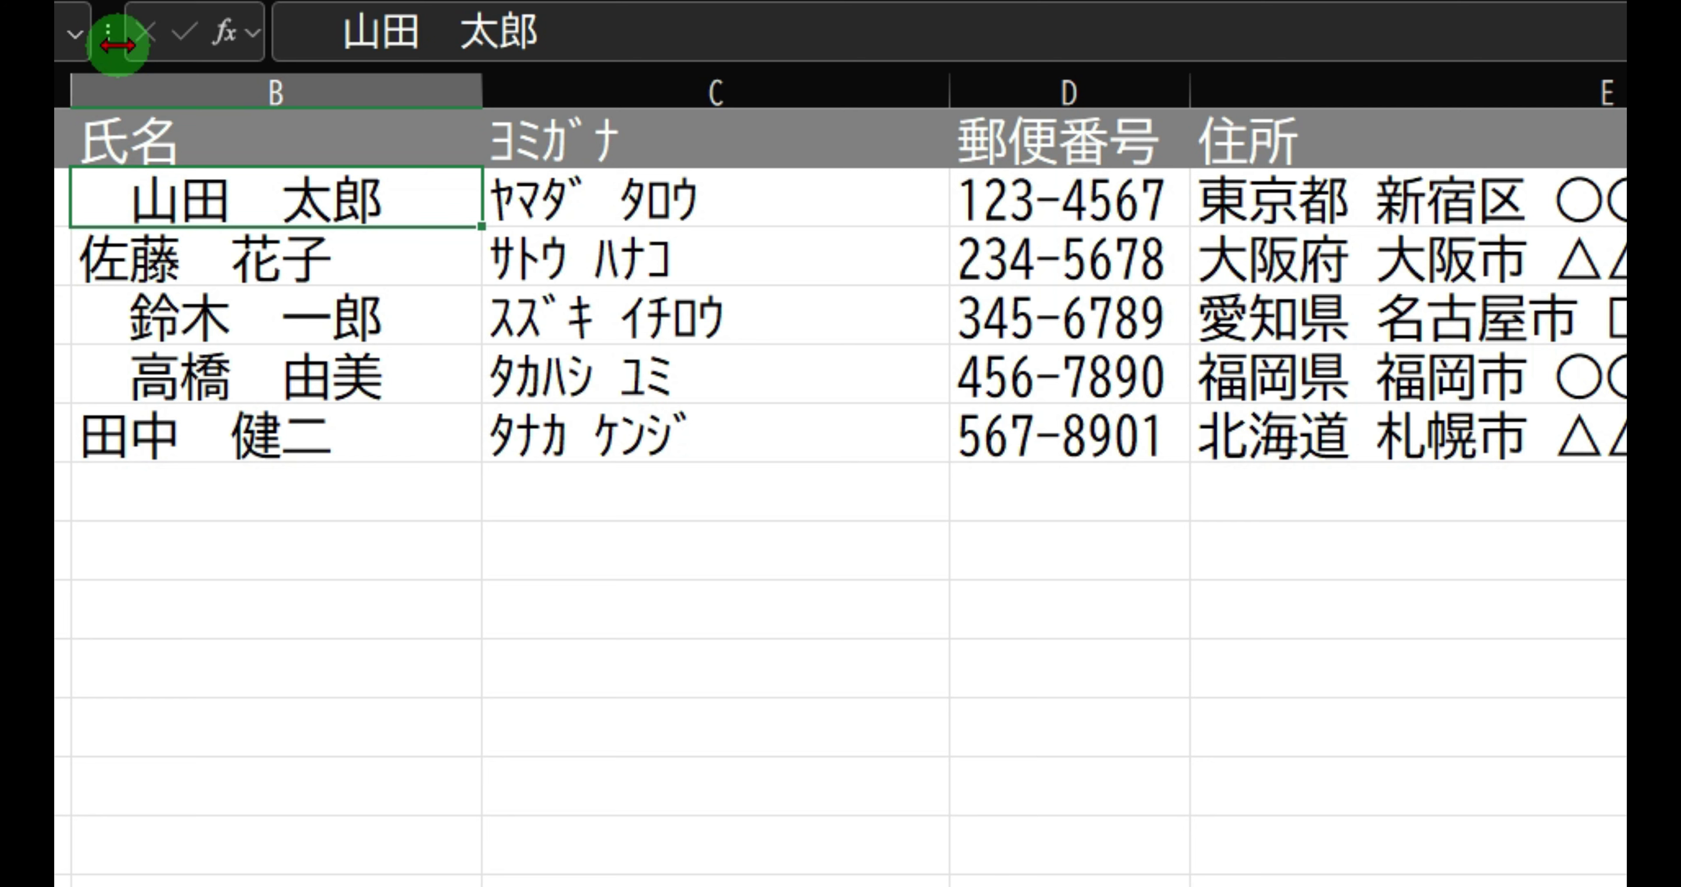
Strip leading and trailing spaces from the names in B2:B6 with the text conversion tool's 左右空白削除 function
key("ctrl+shift+t")
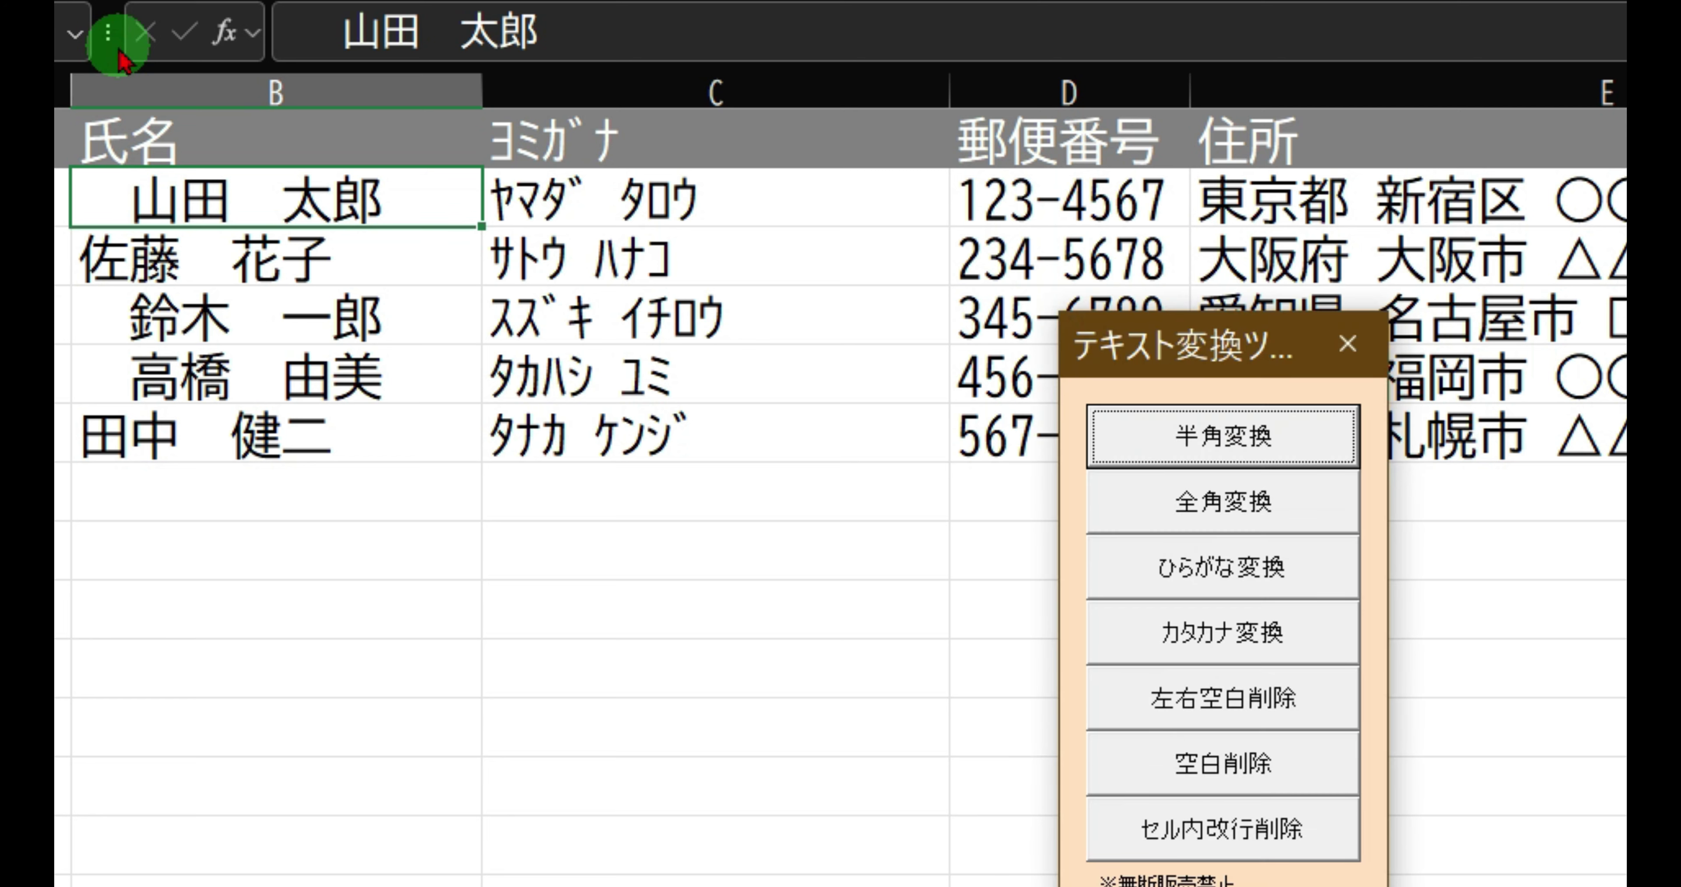
left_click_drag(260, 202, 274, 414)
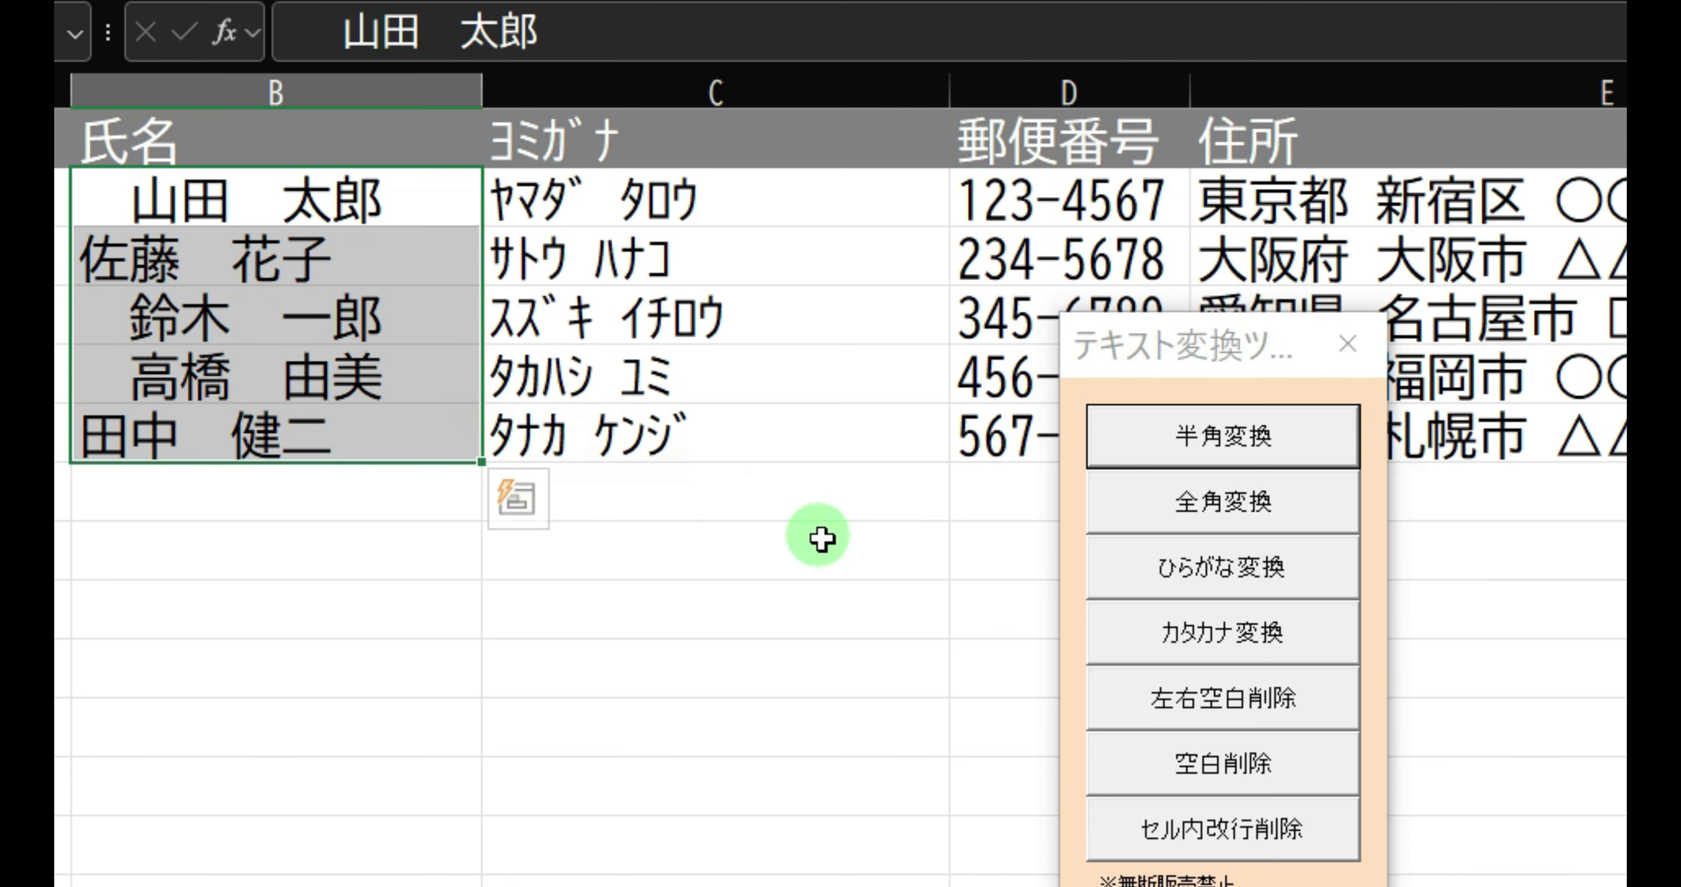
left_click(1261, 723)
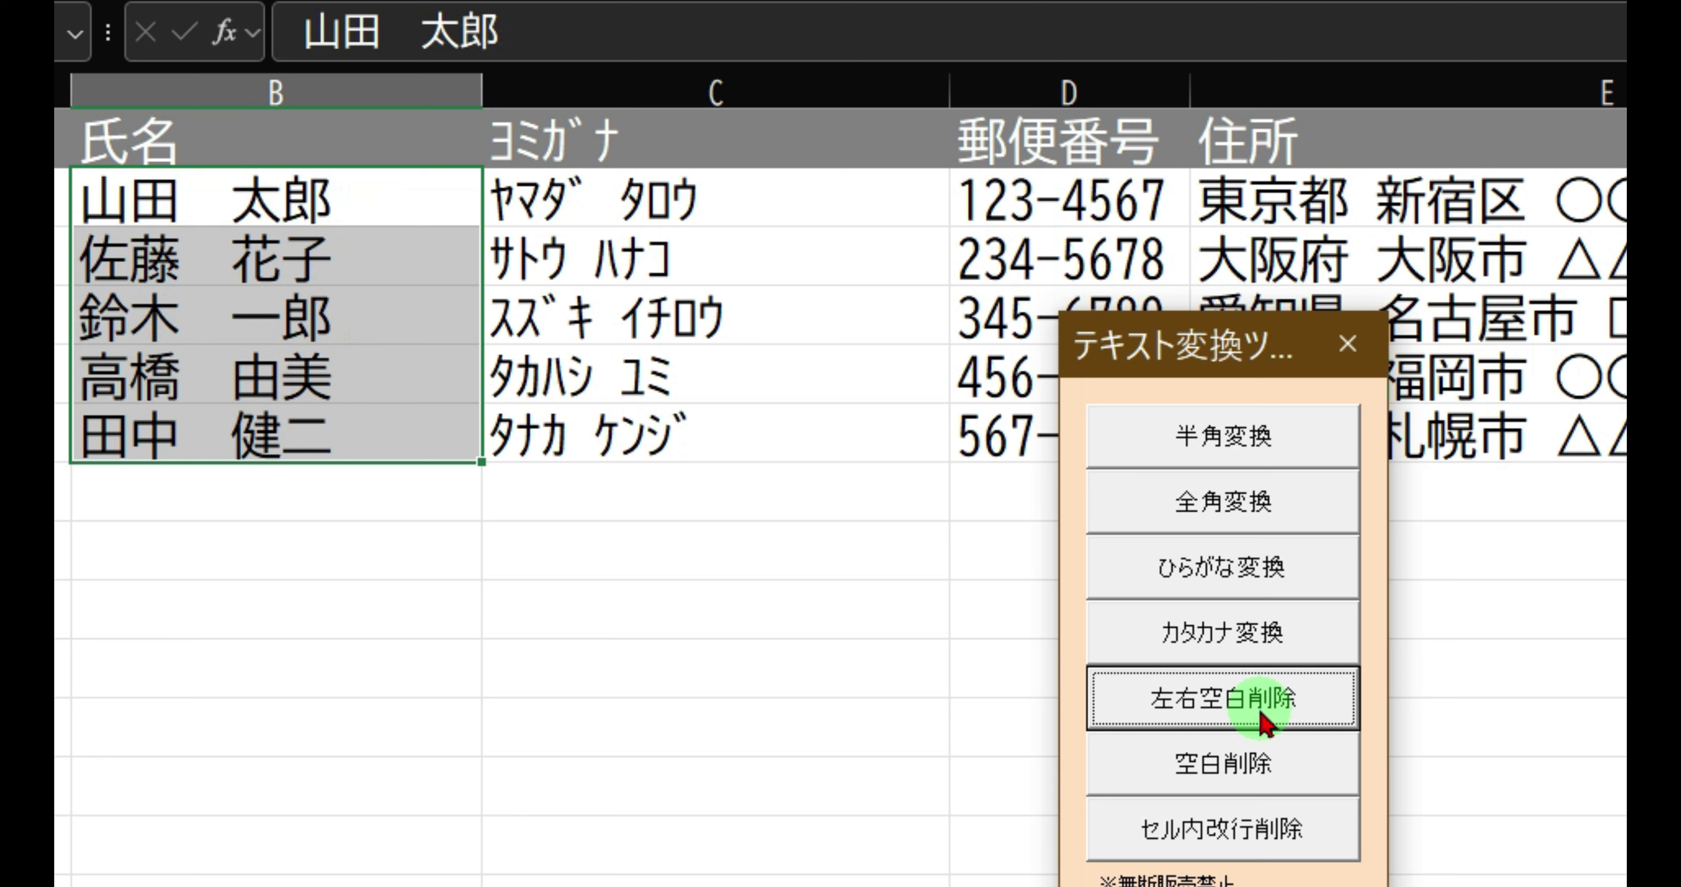
left_click(1414, 701)
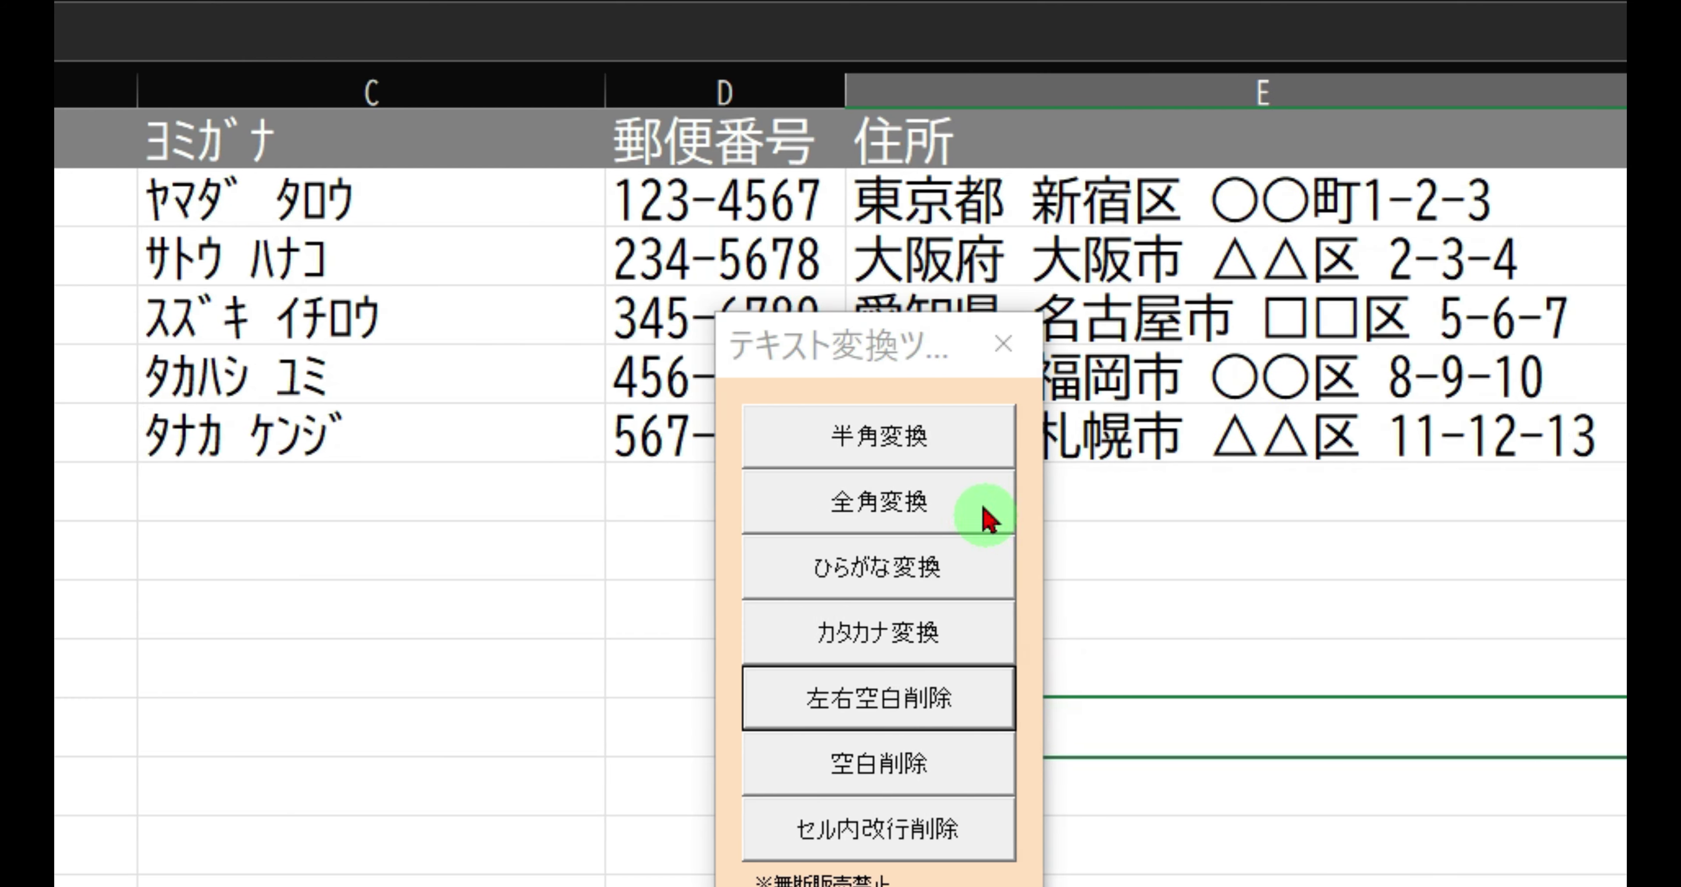
Move the conversion tool off the address column and remove all spaces from the addresses in E2:E6 with 空白削除
left_click_drag(1283, 344, 1026, 234)
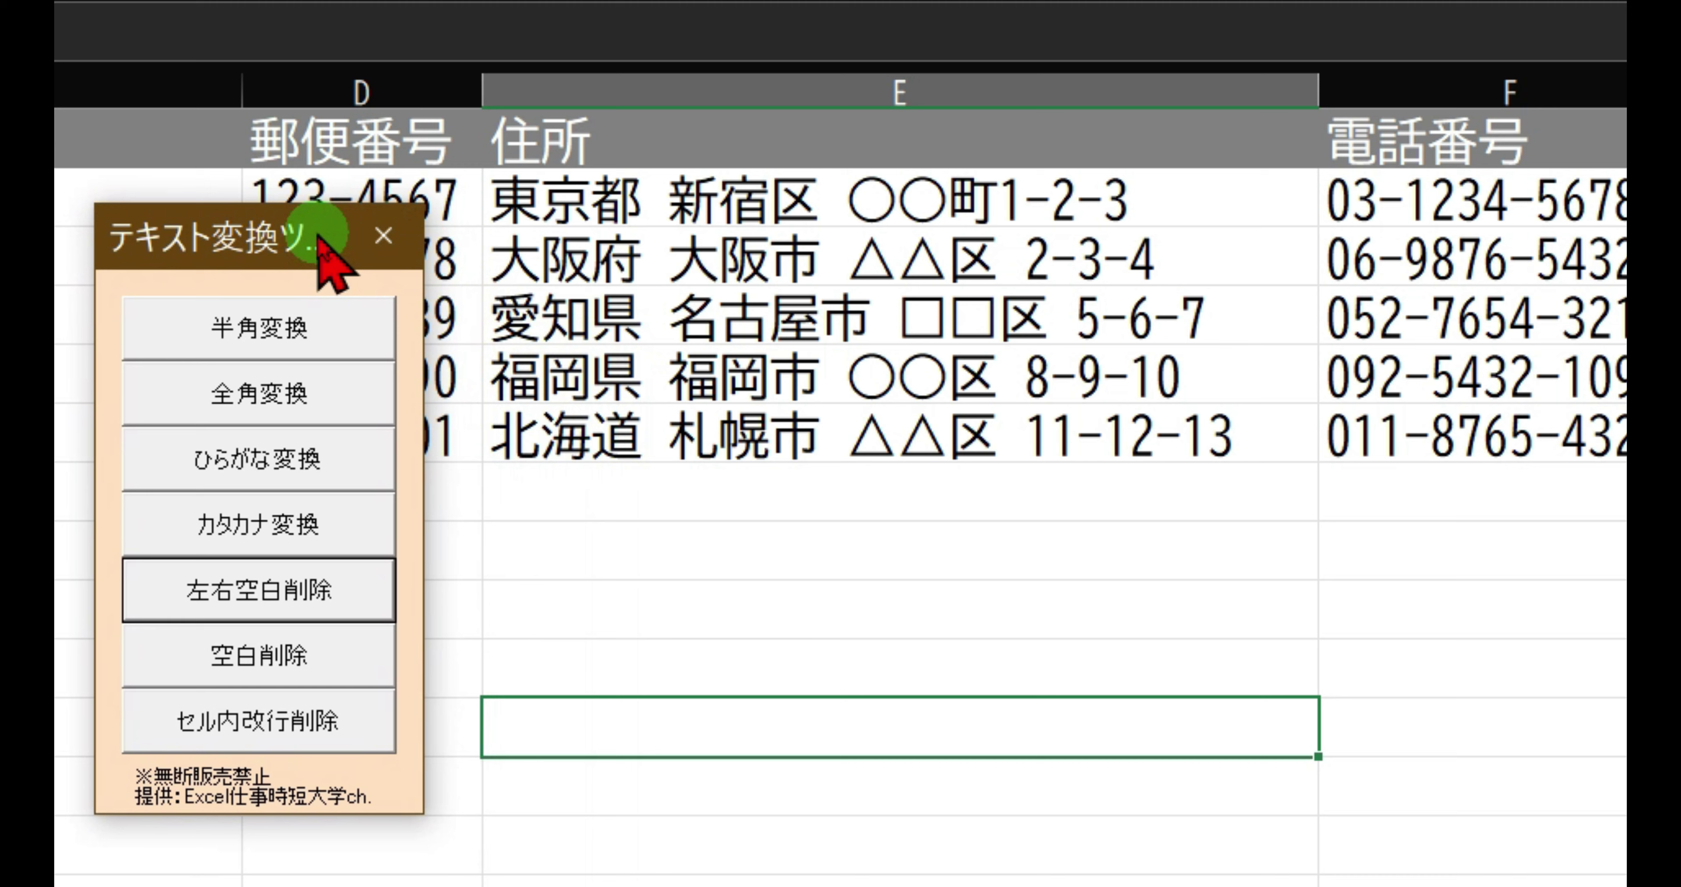
left_click_drag(679, 201, 682, 423)
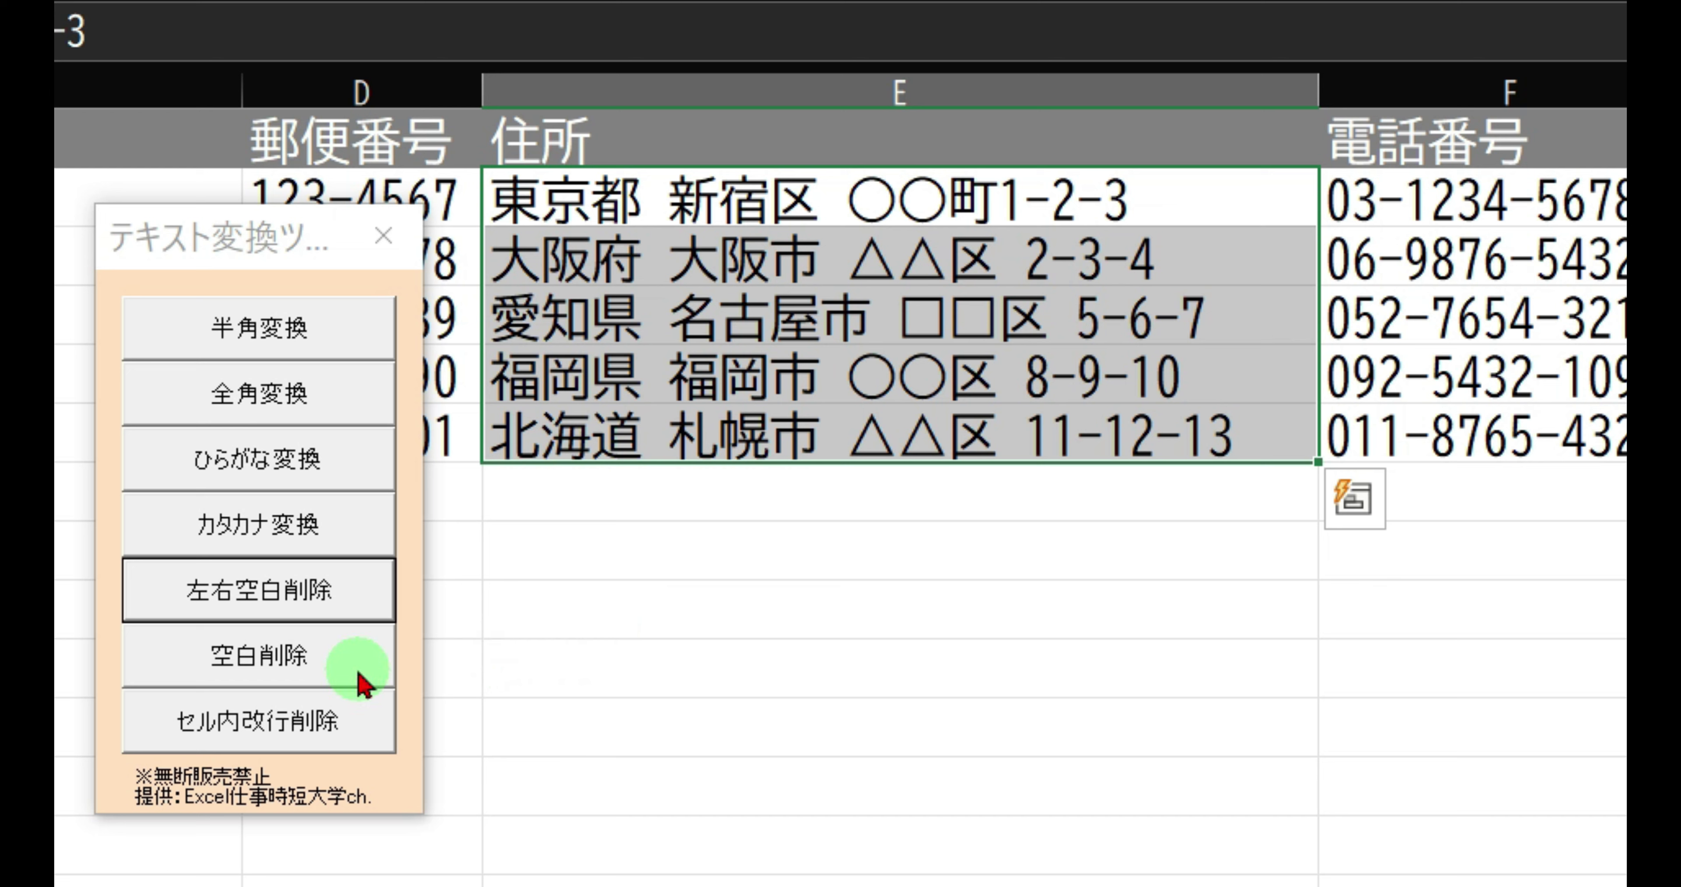
left_click(363, 684)
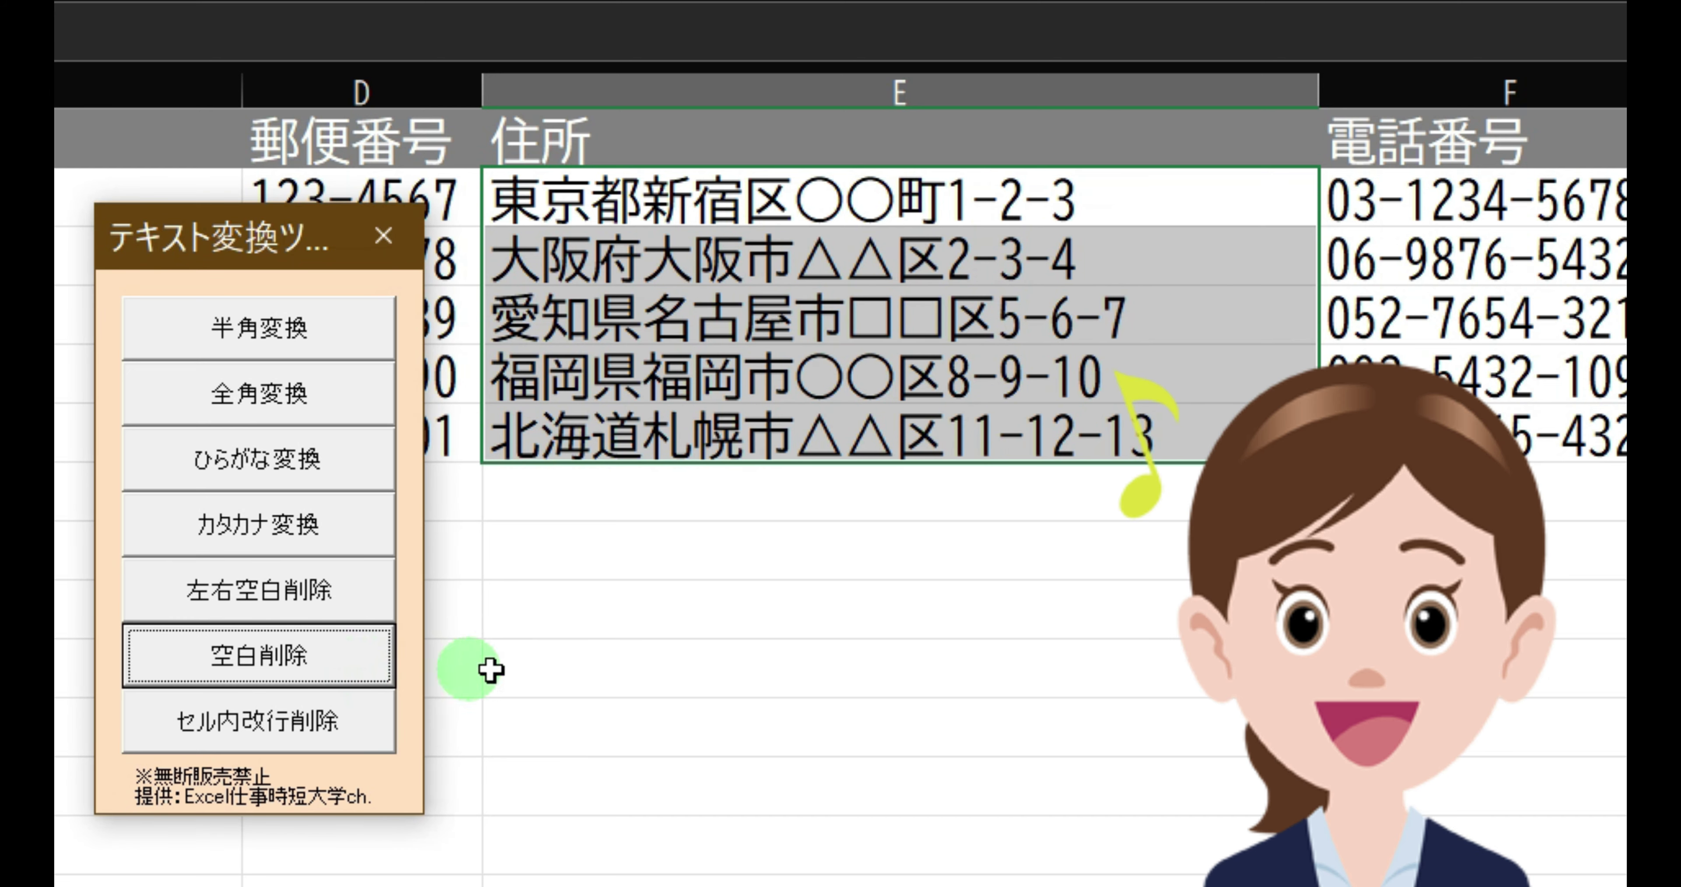
left_click(542, 665)
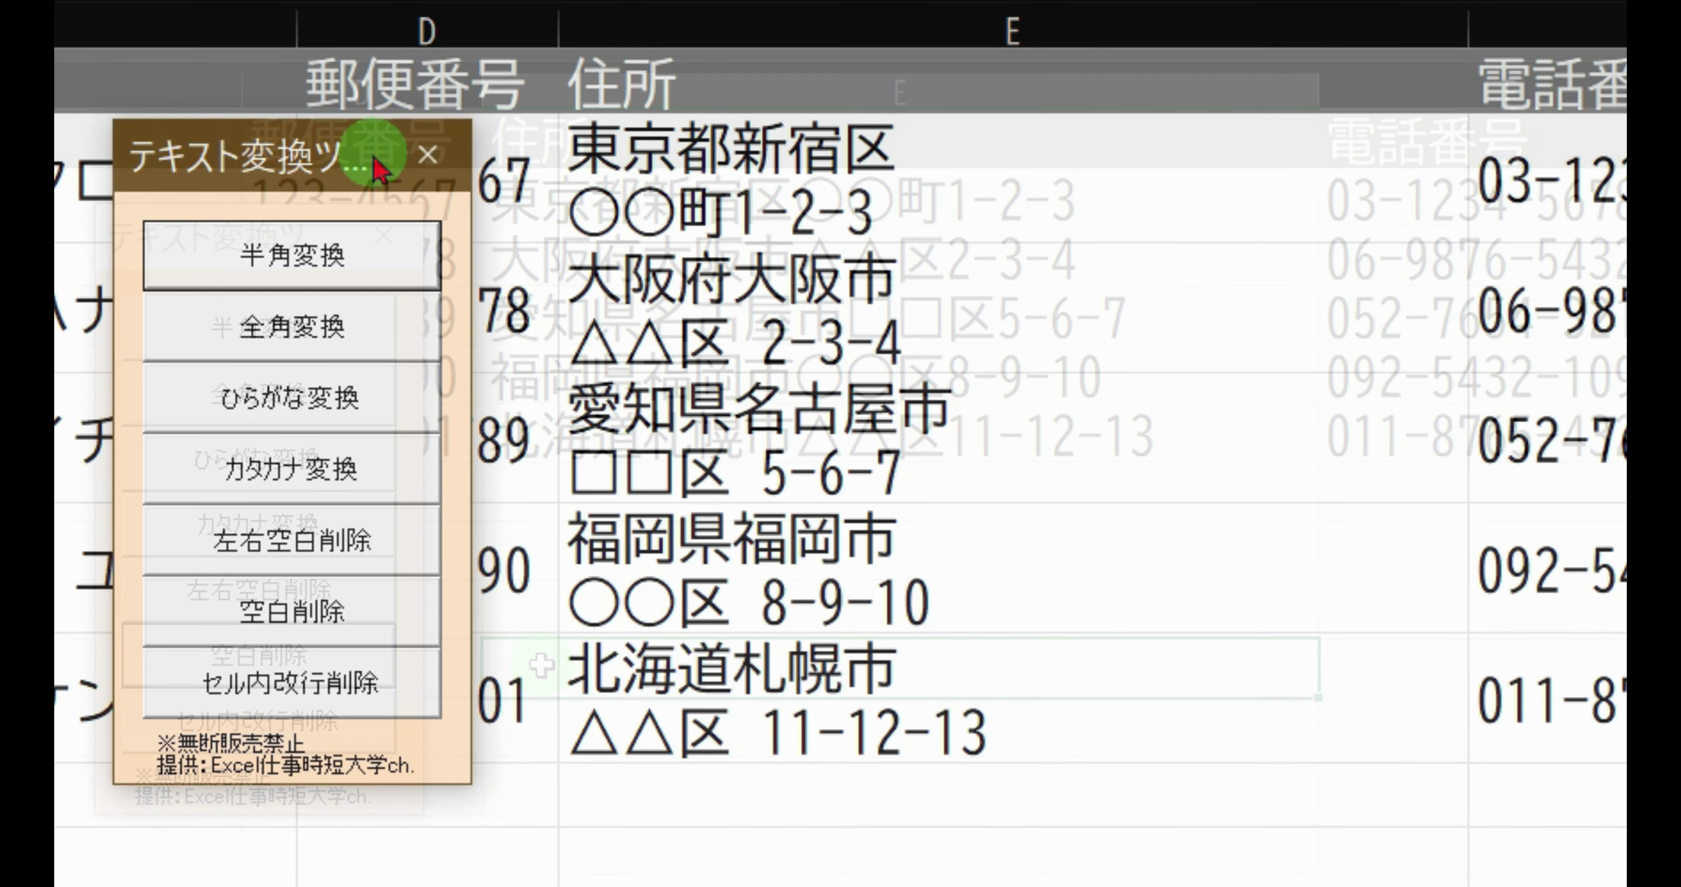
Remove the in-cell line breaks from the addresses in E2:E6 with セル内改行削除 and close the conversion tool
left_click(366, 160)
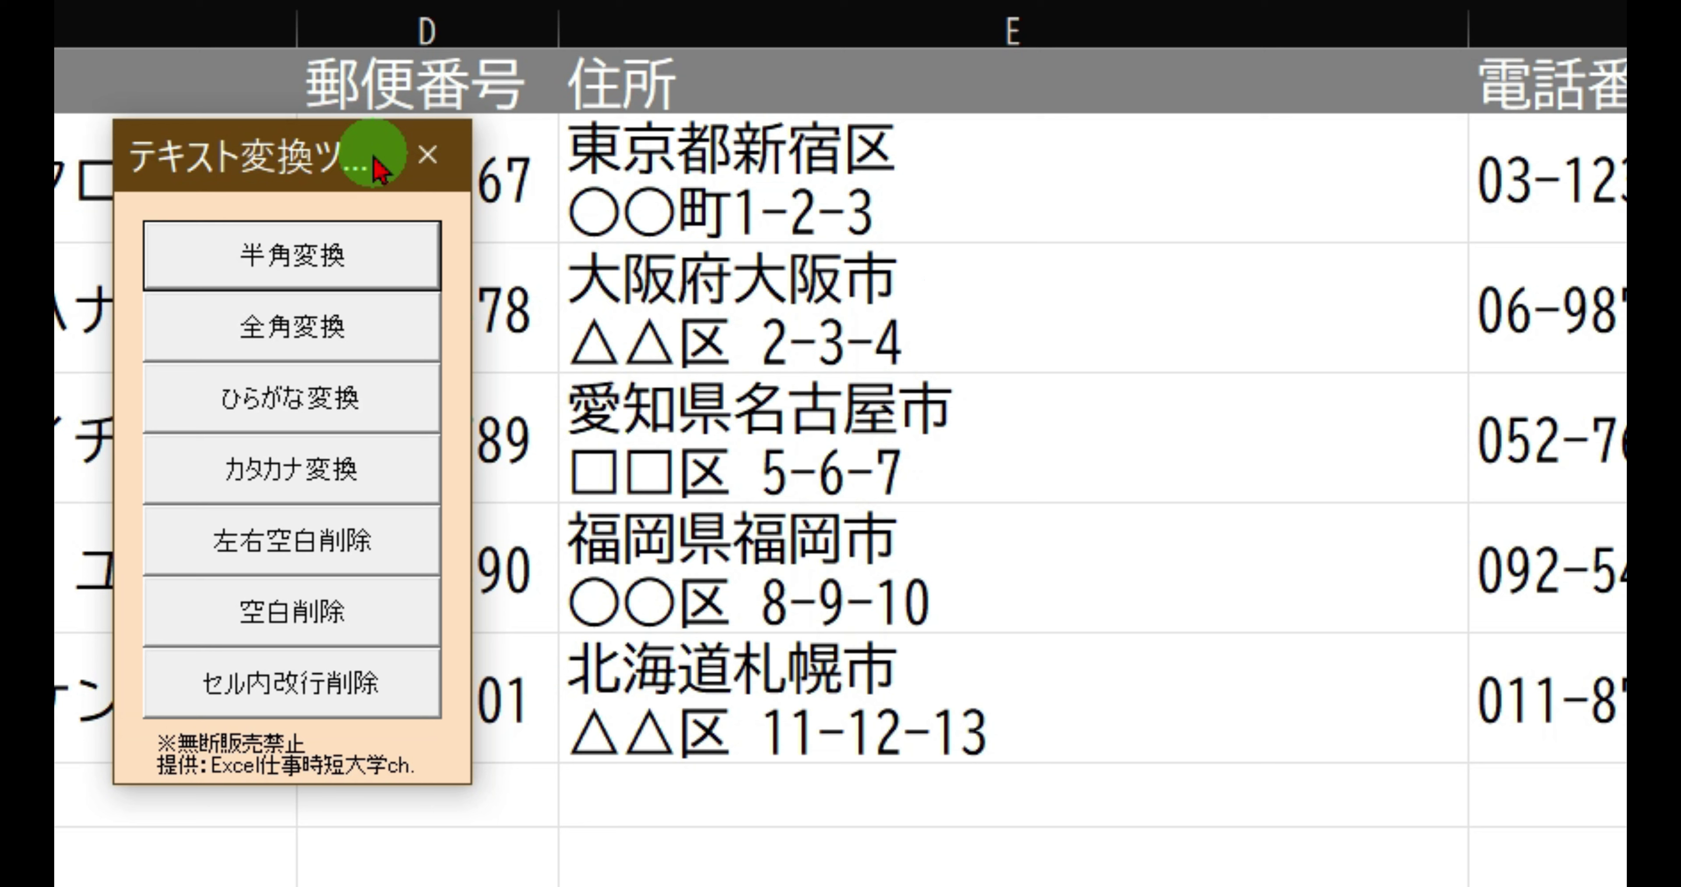
left_click_drag(678, 170, 723, 682)
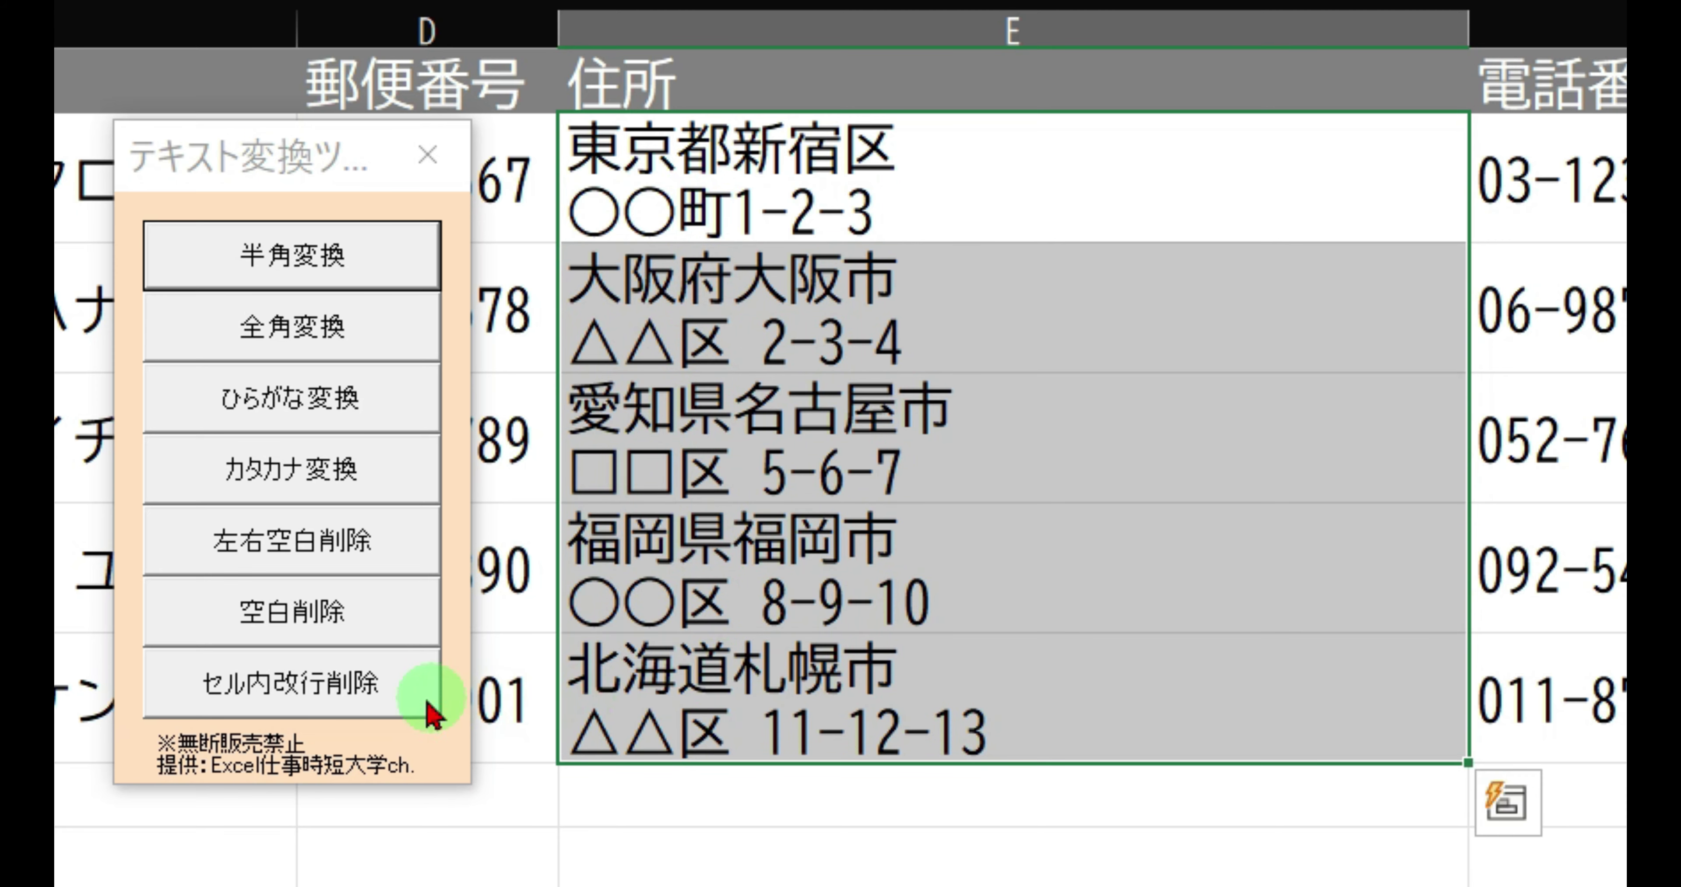
left_click(410, 705)
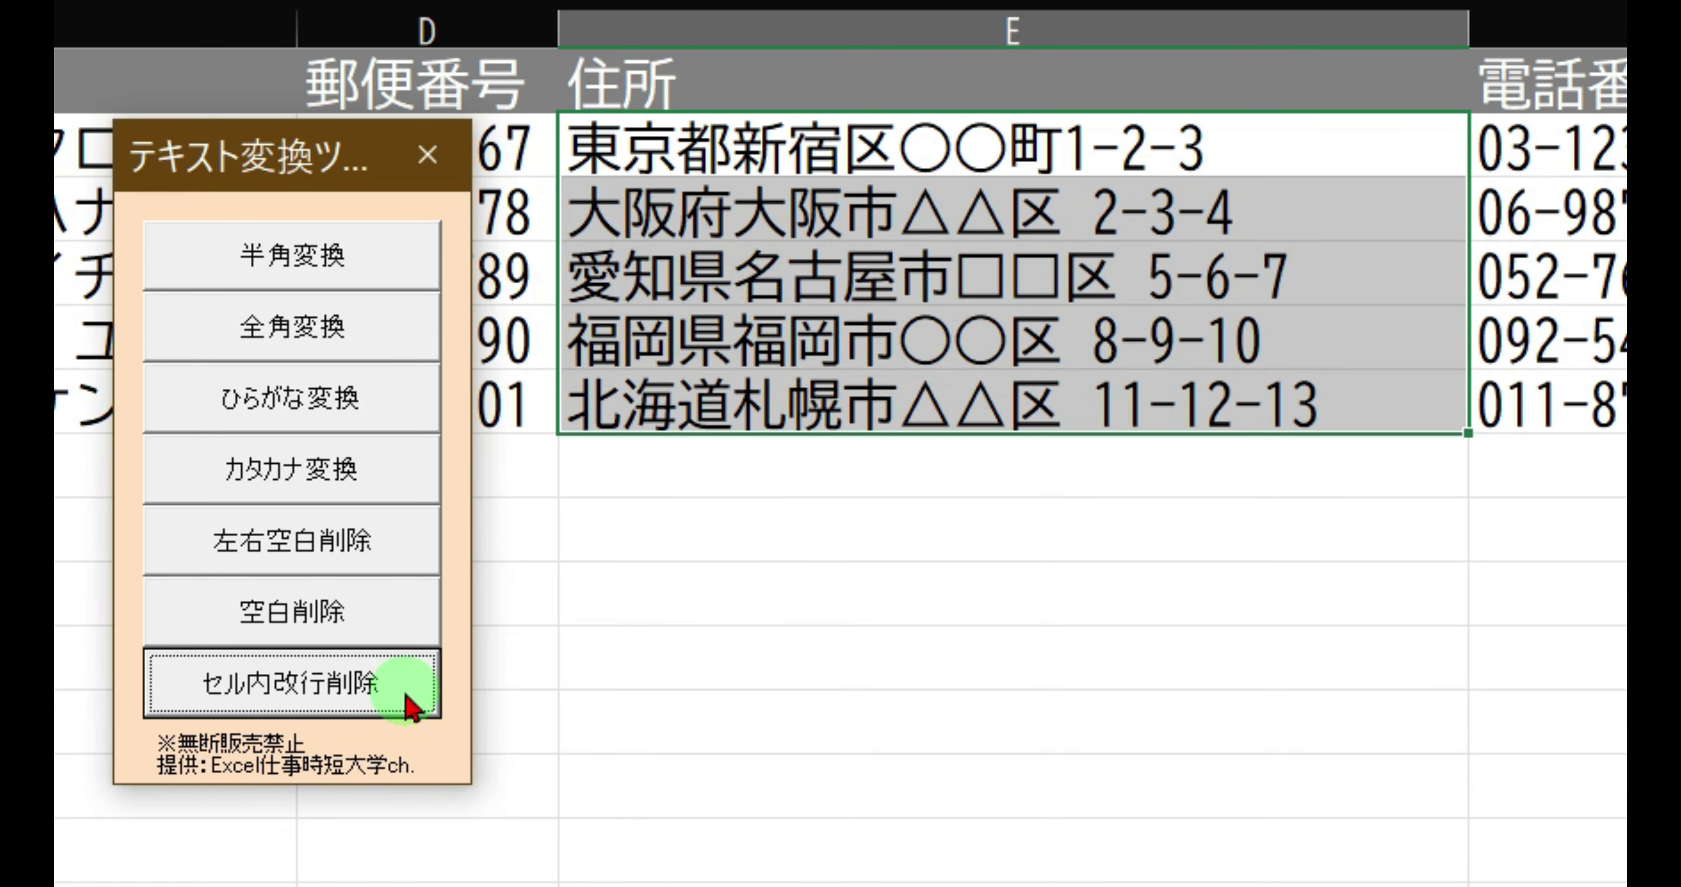
left_click(616, 674)
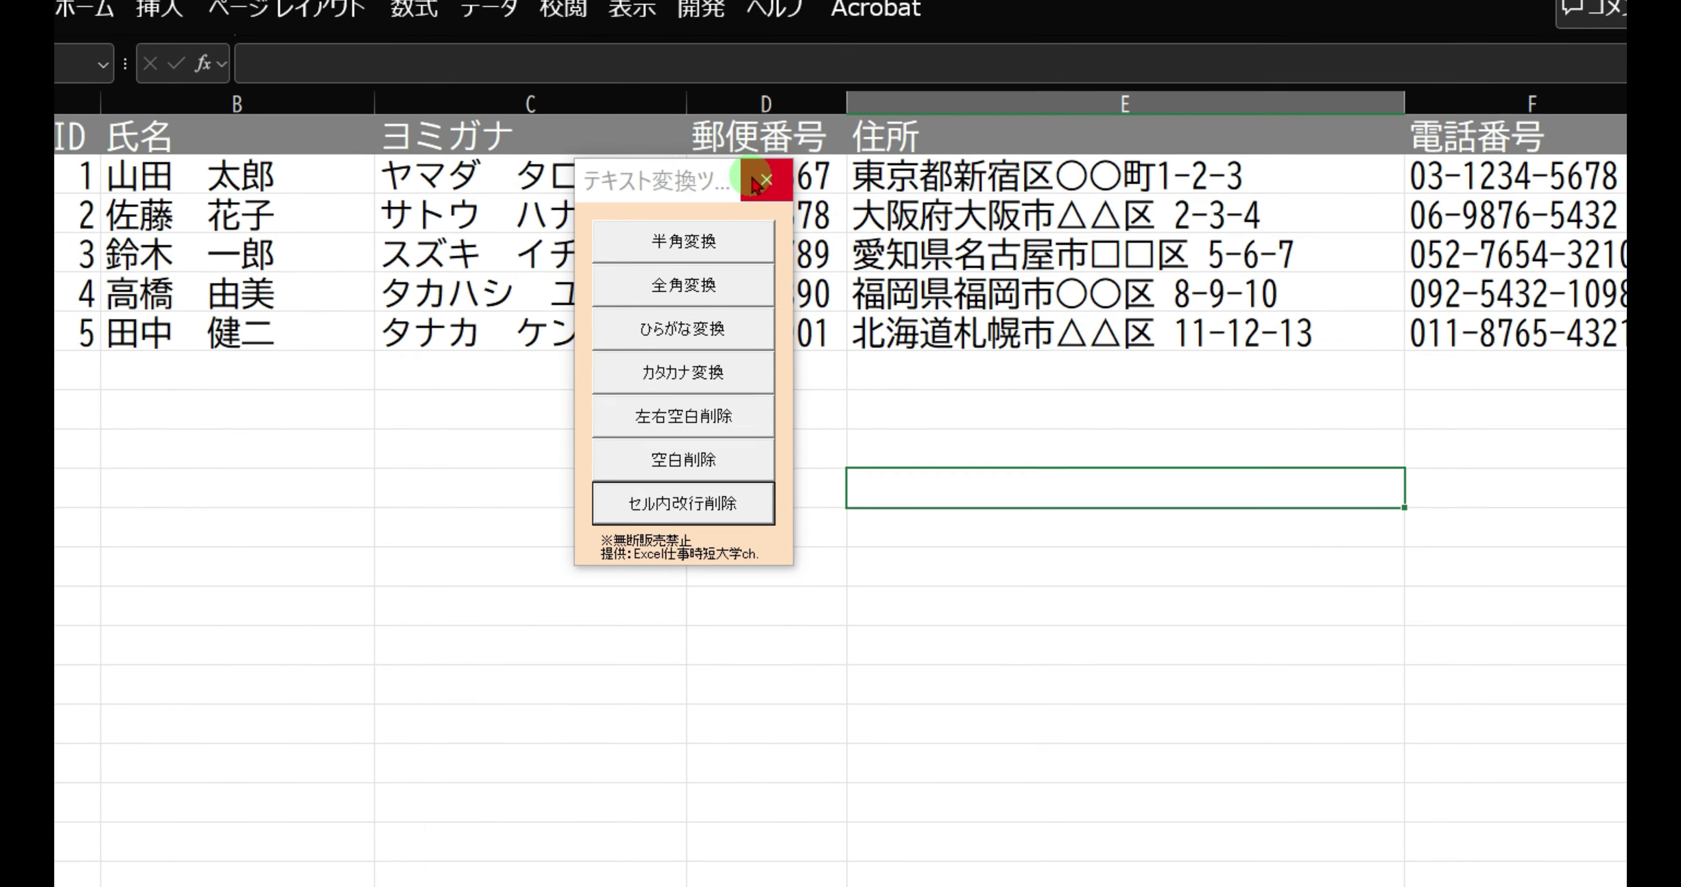
left_click(427, 154)
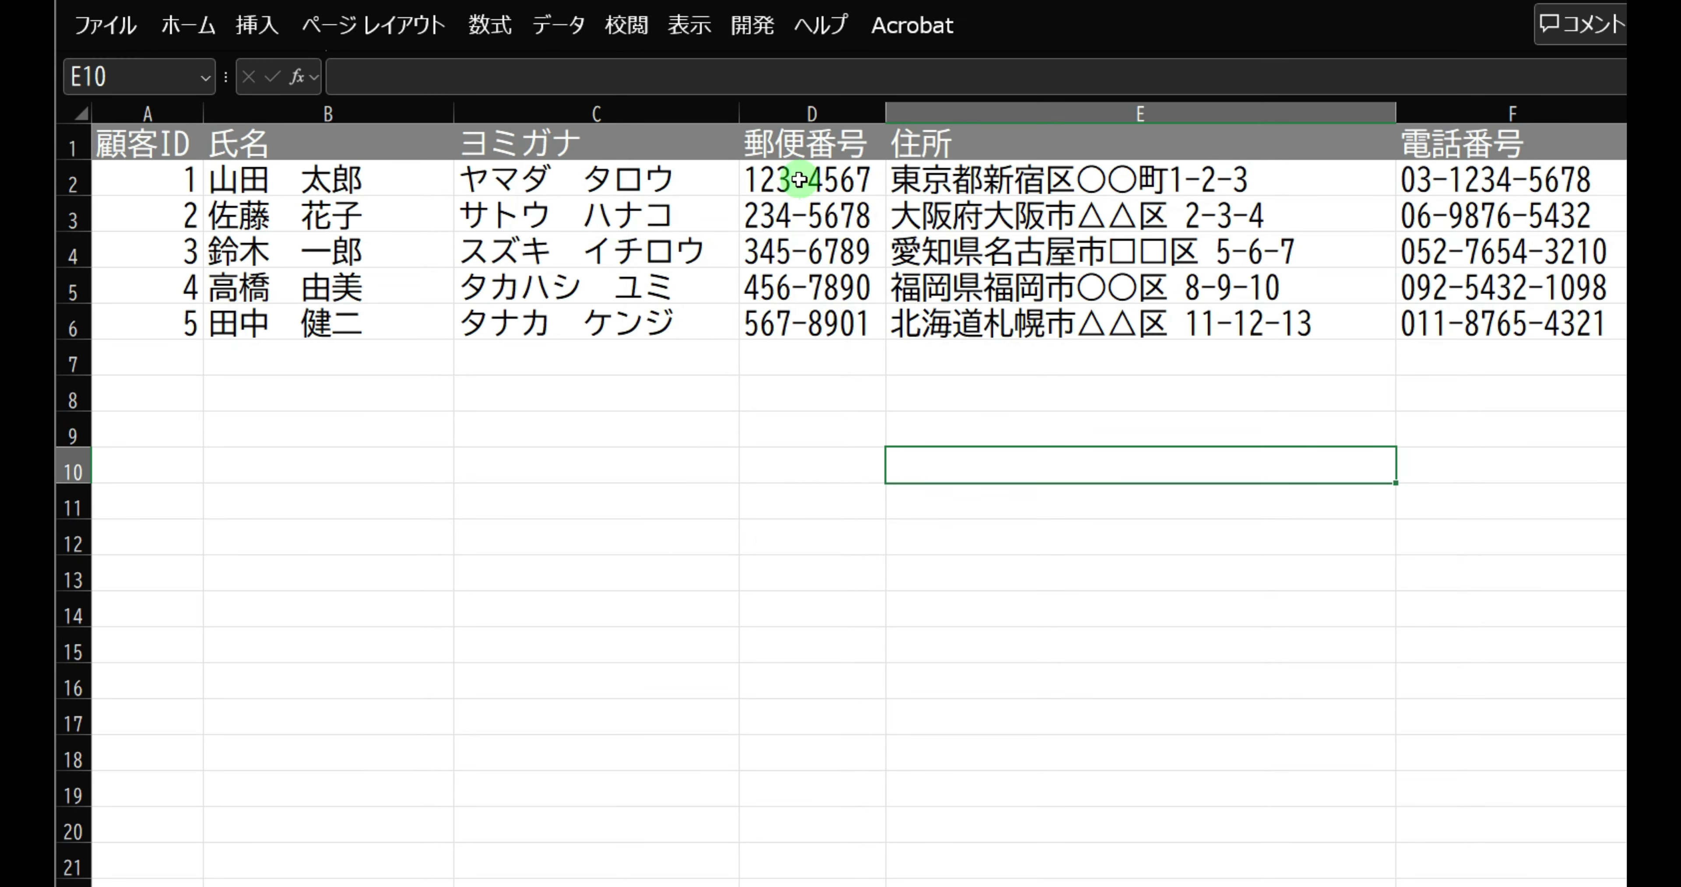